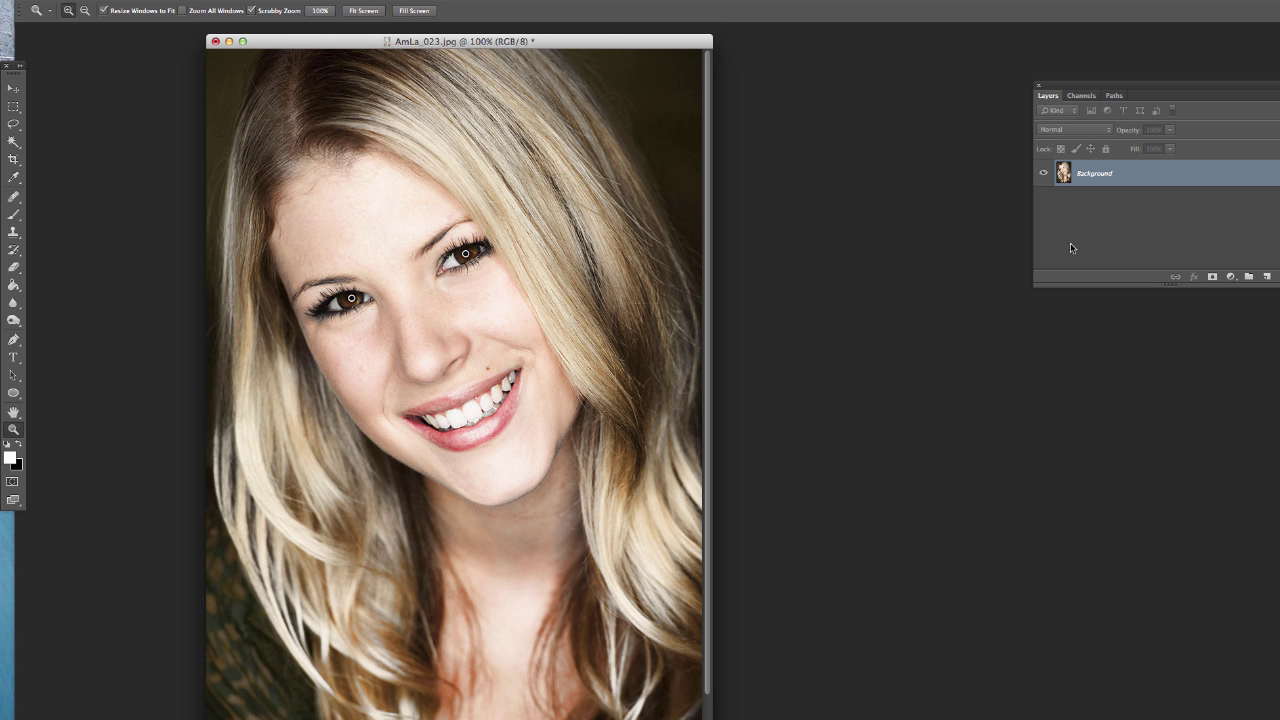
Duplicate the portrait's Background layer.
left_click_drag(710, 44, 698, 43)
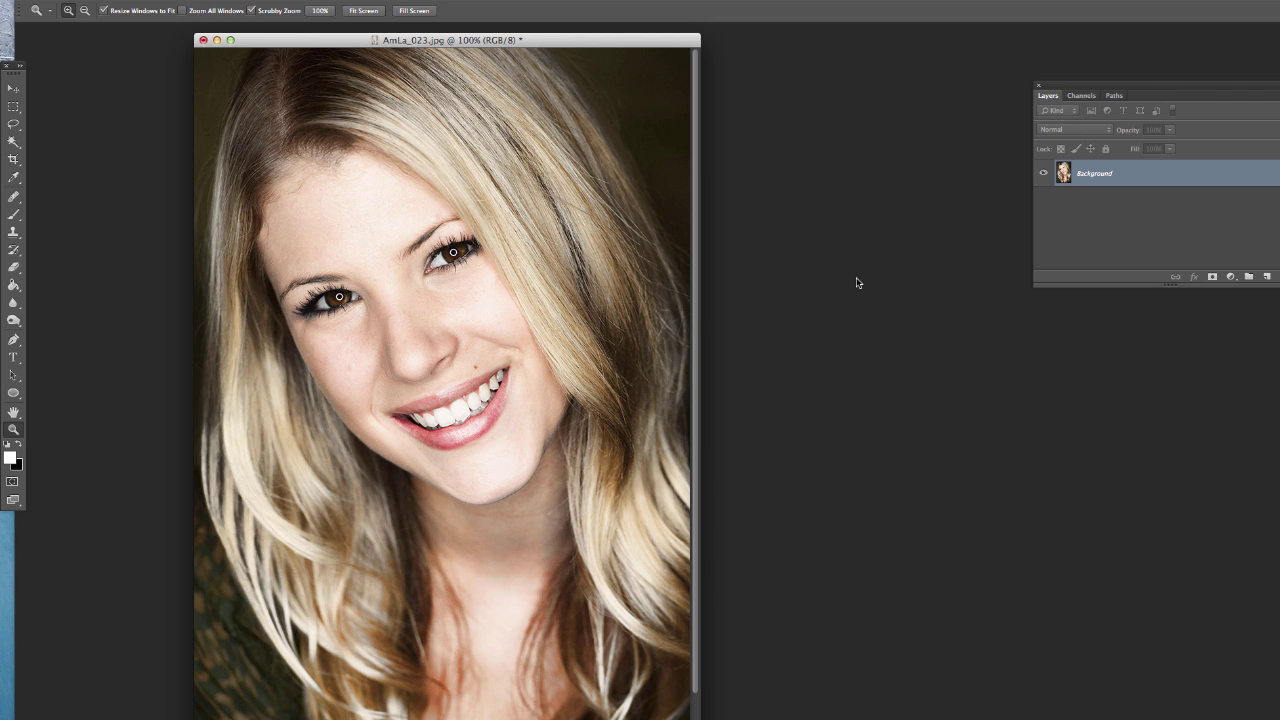
left_click_drag(1210, 90, 1092, 79)
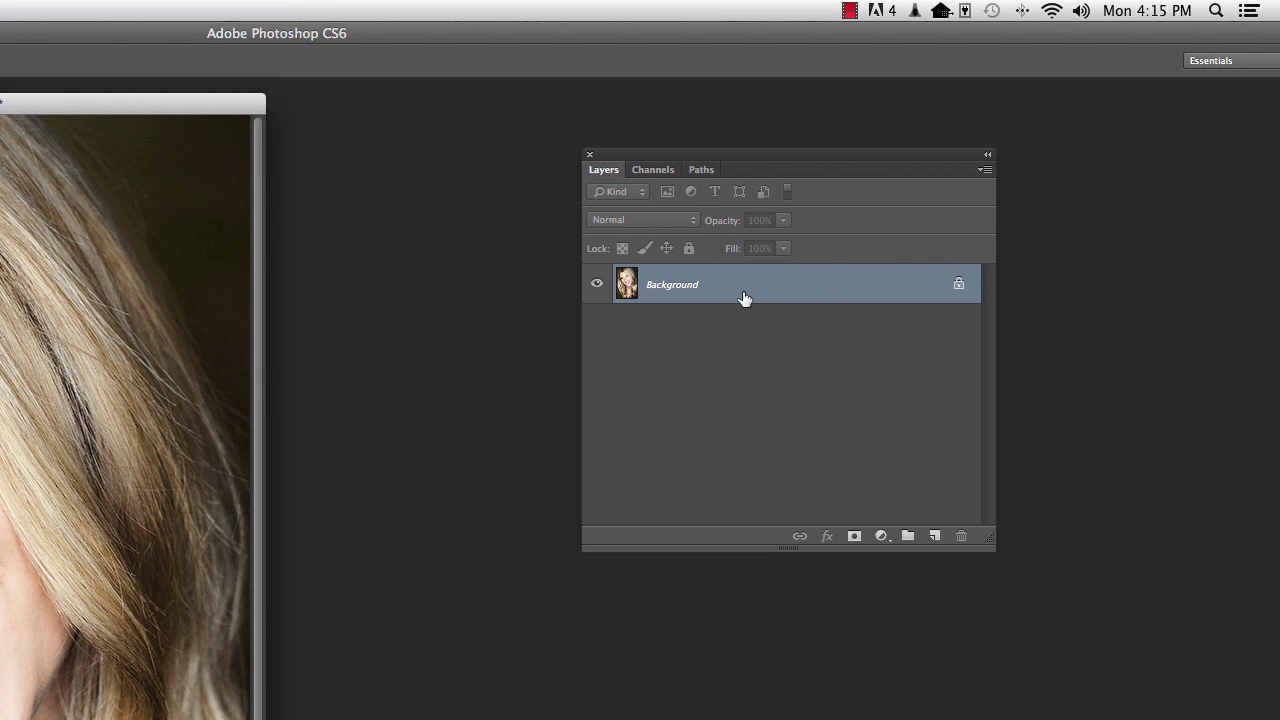
left_click_drag(731, 284, 933, 535)
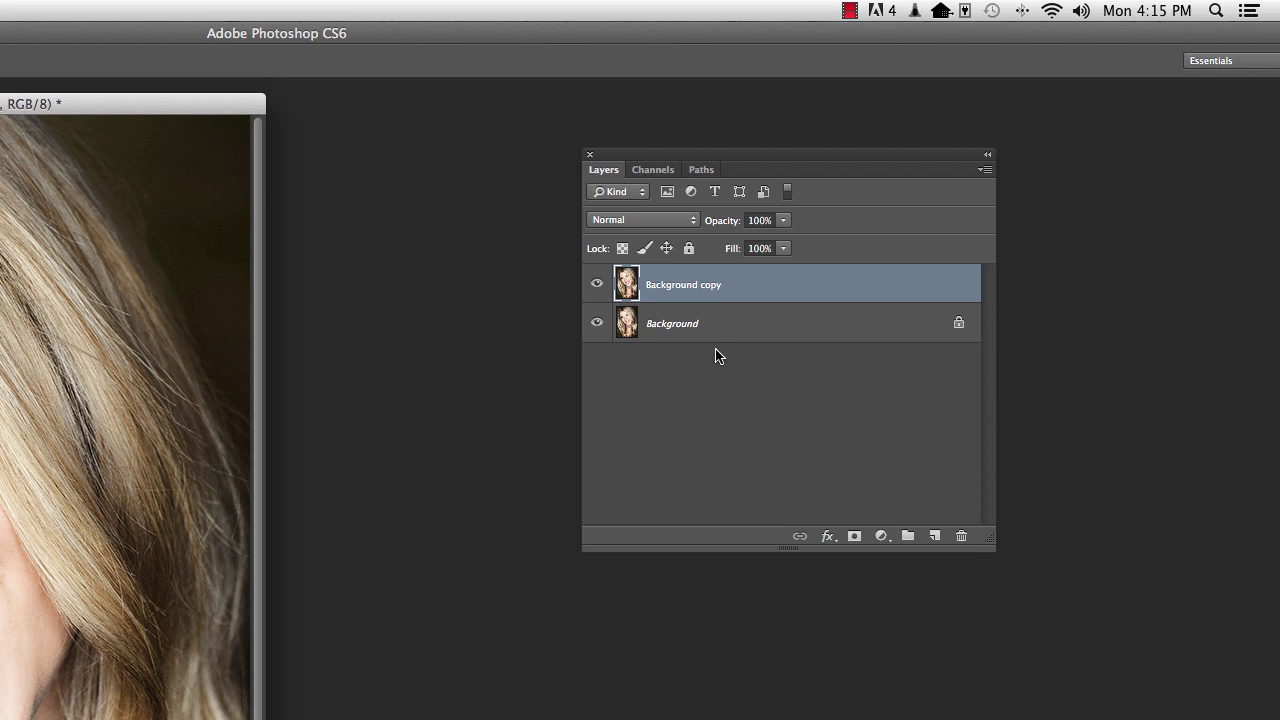
Convert the Background layer into a regular layer named Original.
left_click(678, 331)
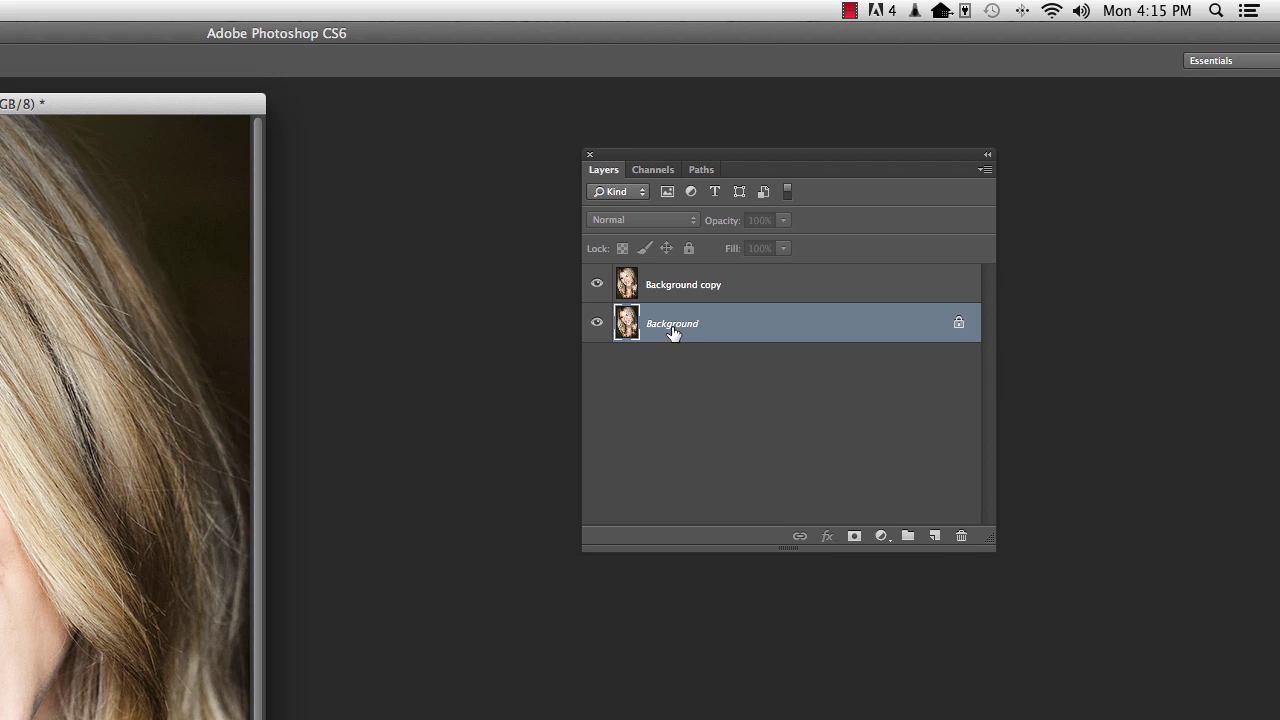
double_click(673, 328)
type("O")
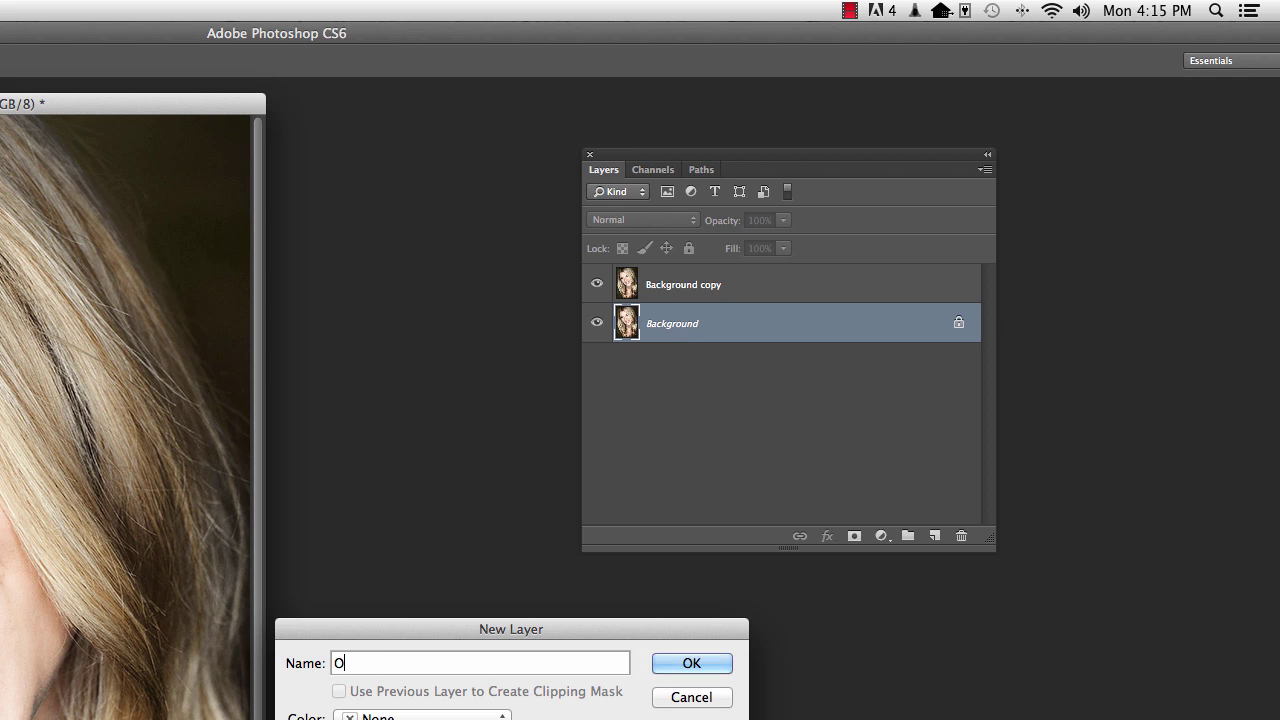
type("riginal")
key("Return")
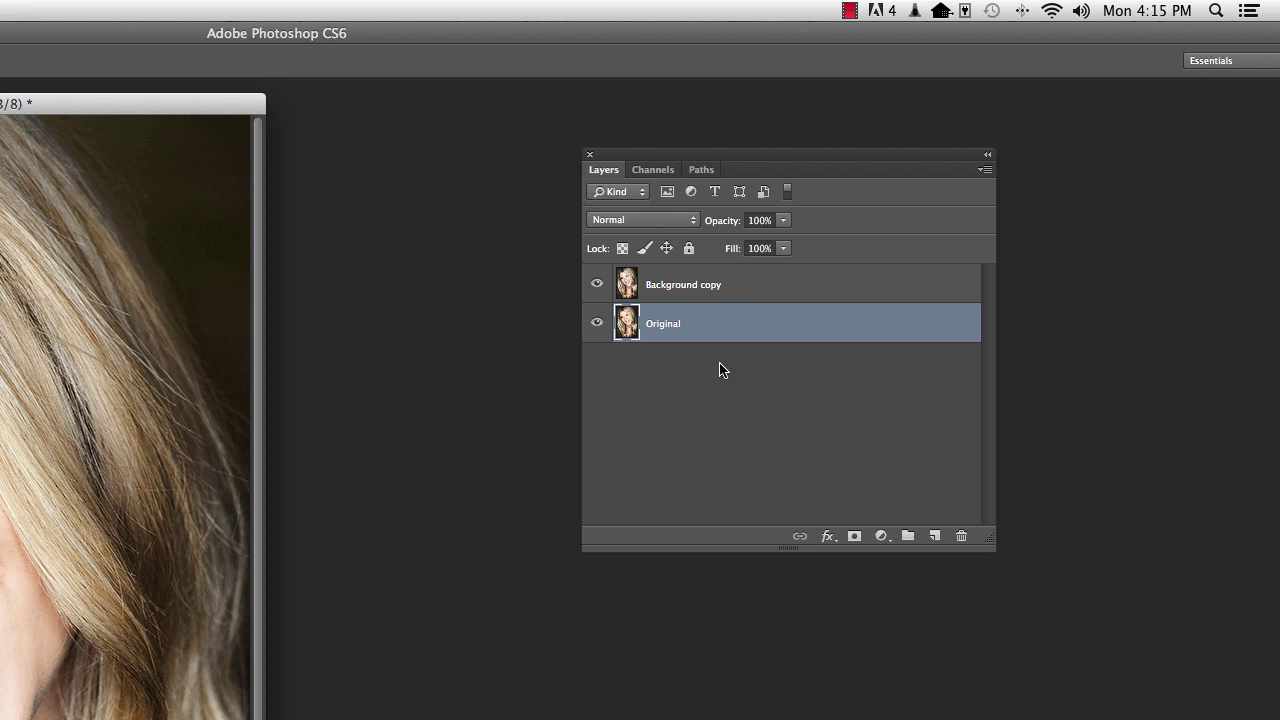
Open the Topaz BW Effects 2 filter on the Background copy layer.
left_click(716, 286)
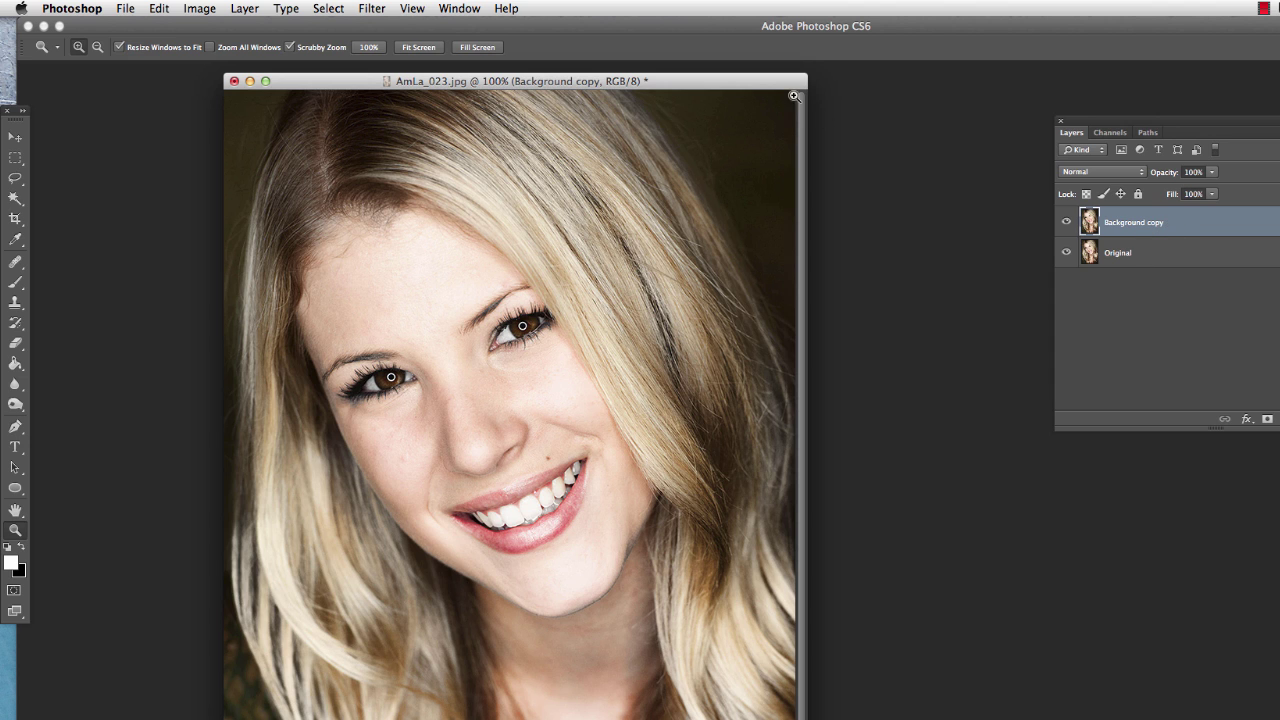
left_click_drag(1166, 121, 1139, 119)
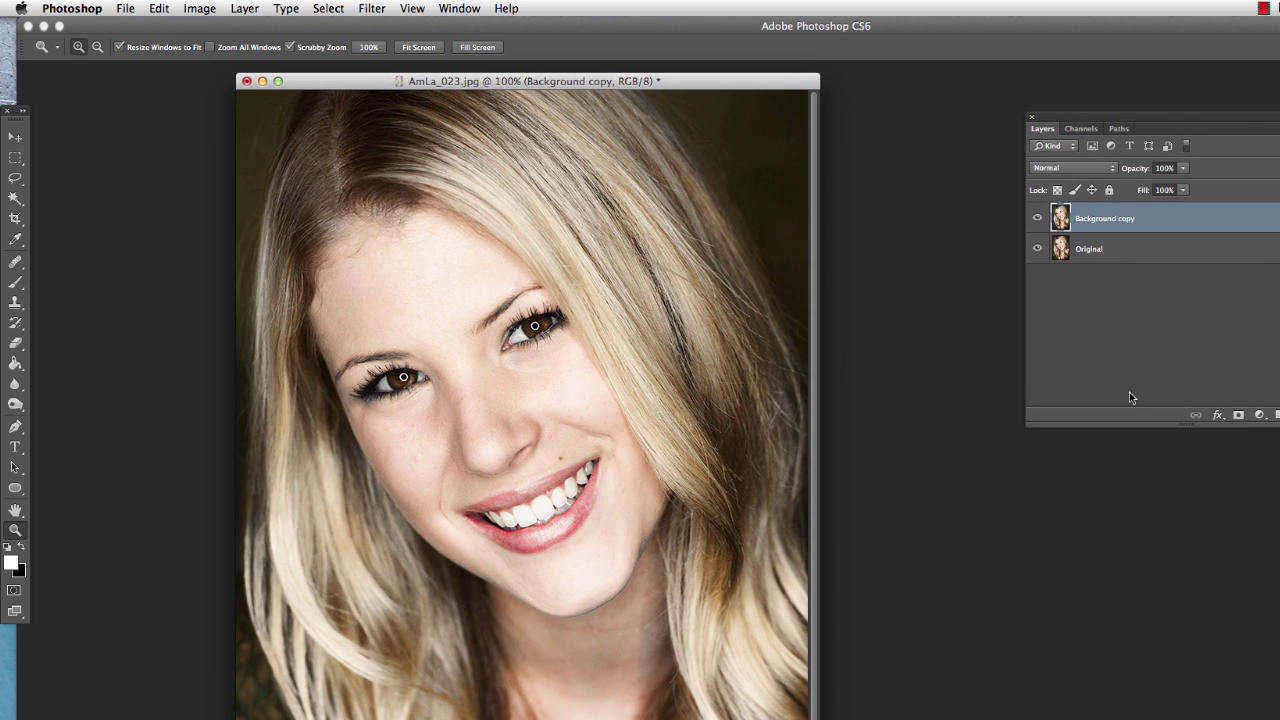
left_click_drag(510, 81, 541, 79)
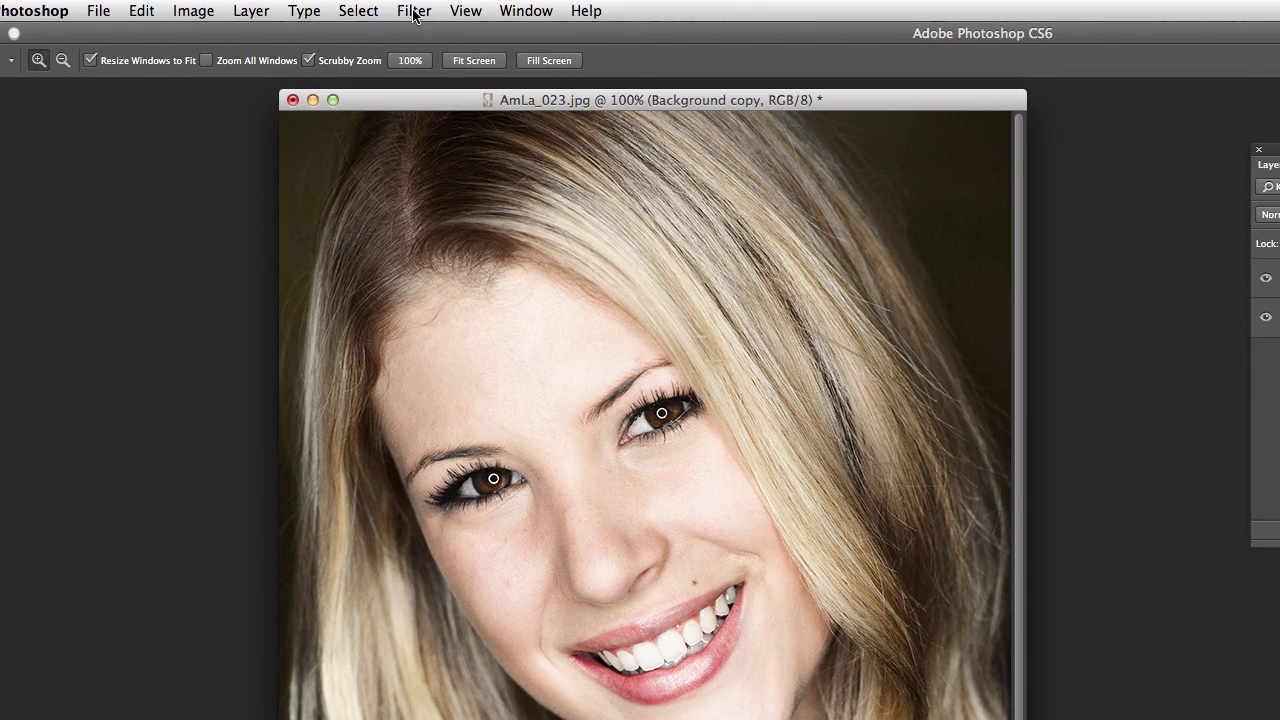
left_click(411, 12)
mouse_move(483, 458)
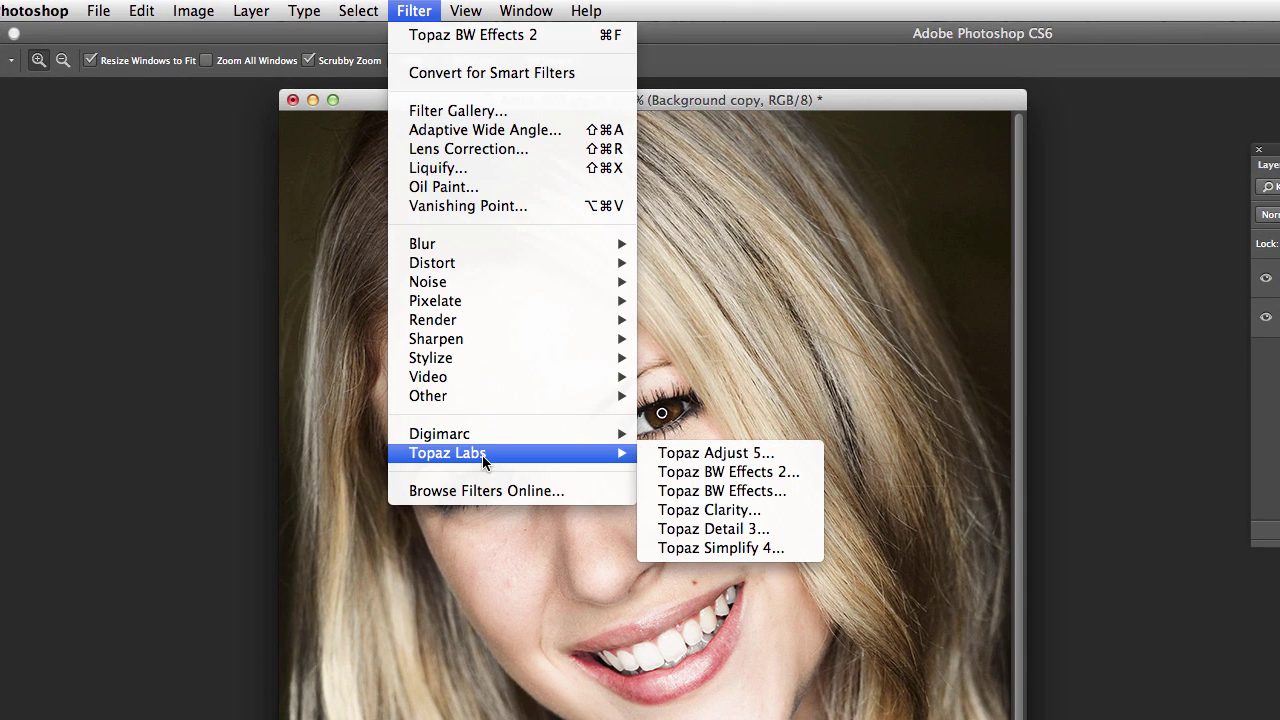
left_click(738, 471)
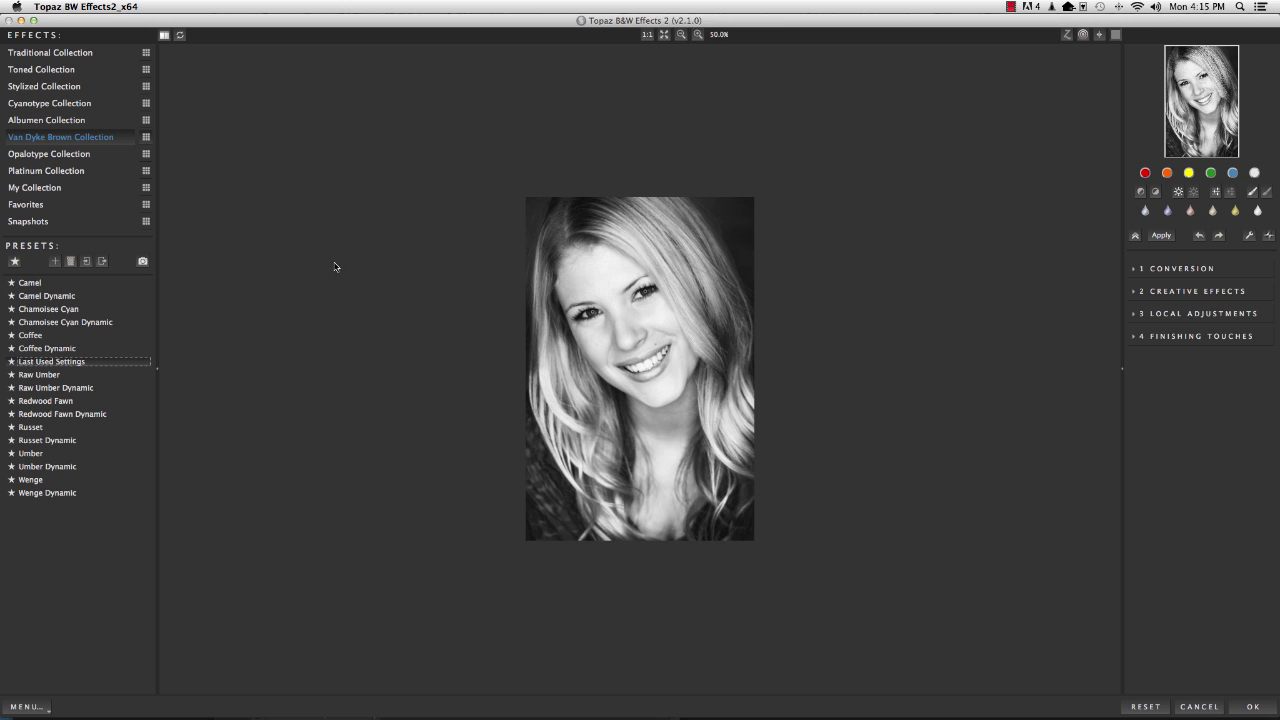
Browse the Traditional Collection as a preview grid and apply its Warm Tone I preset.
mouse_move(126, 386)
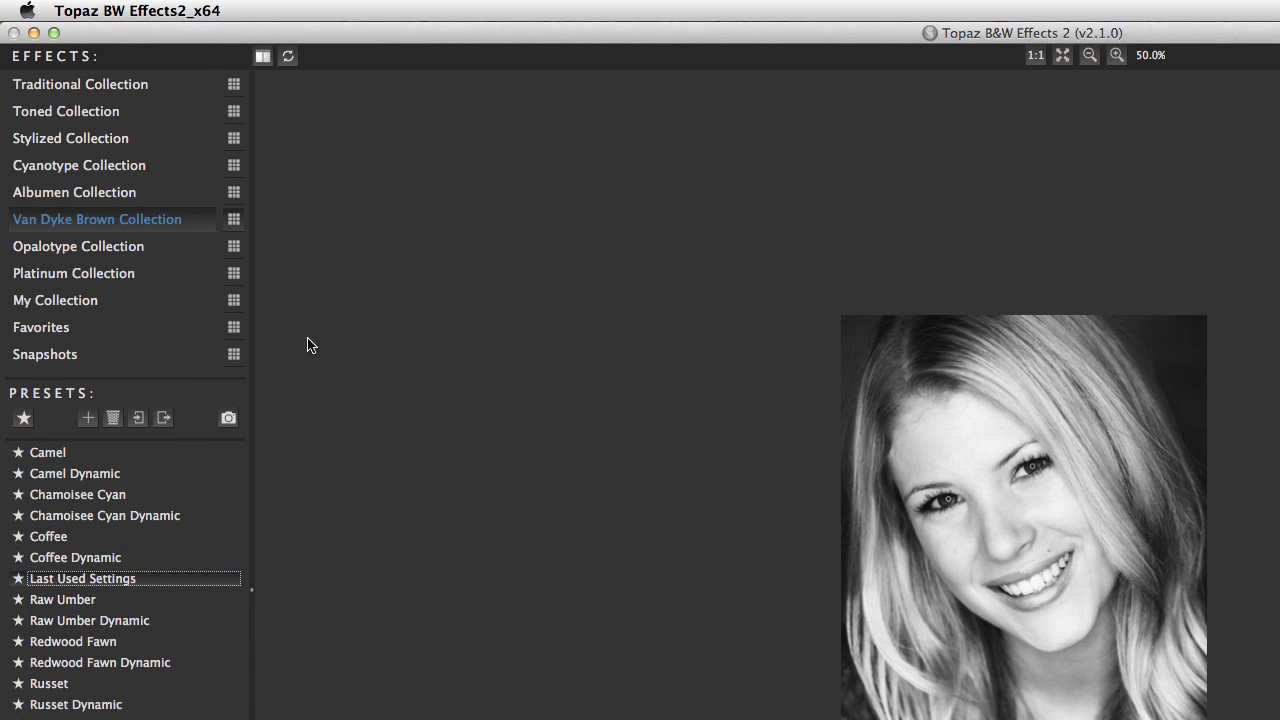
left_click(88, 88)
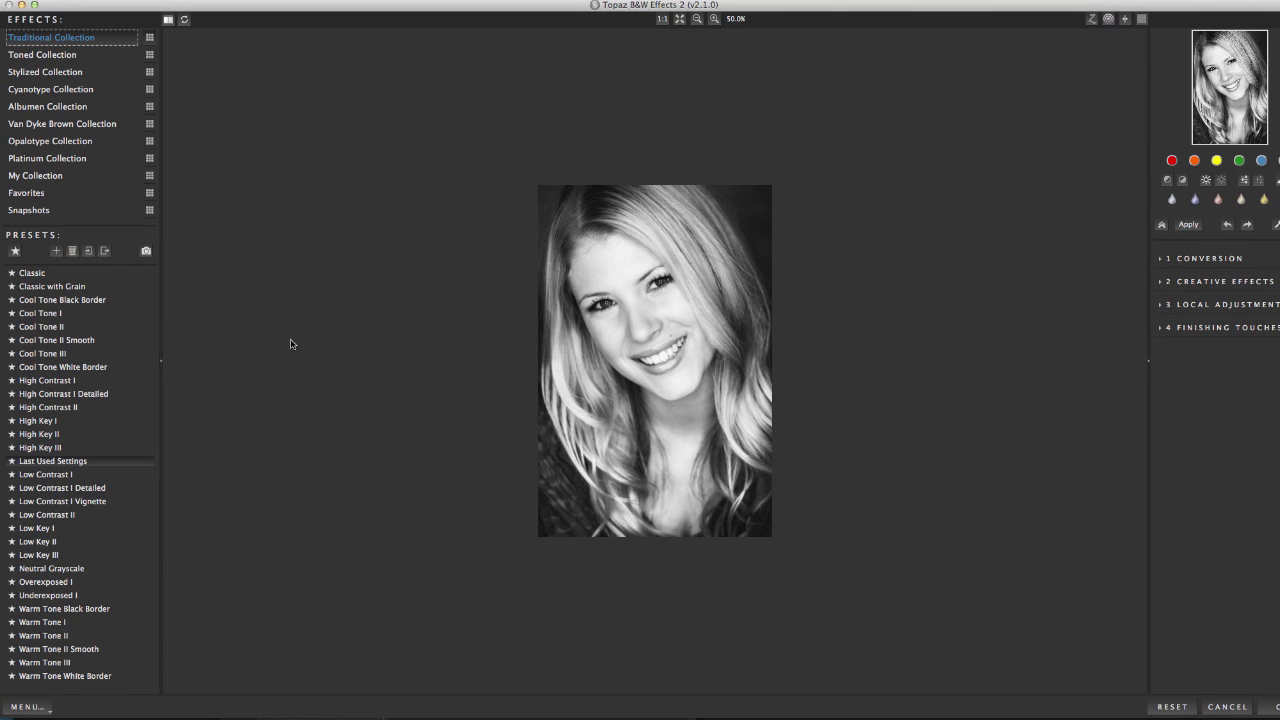
mouse_move(60, 357)
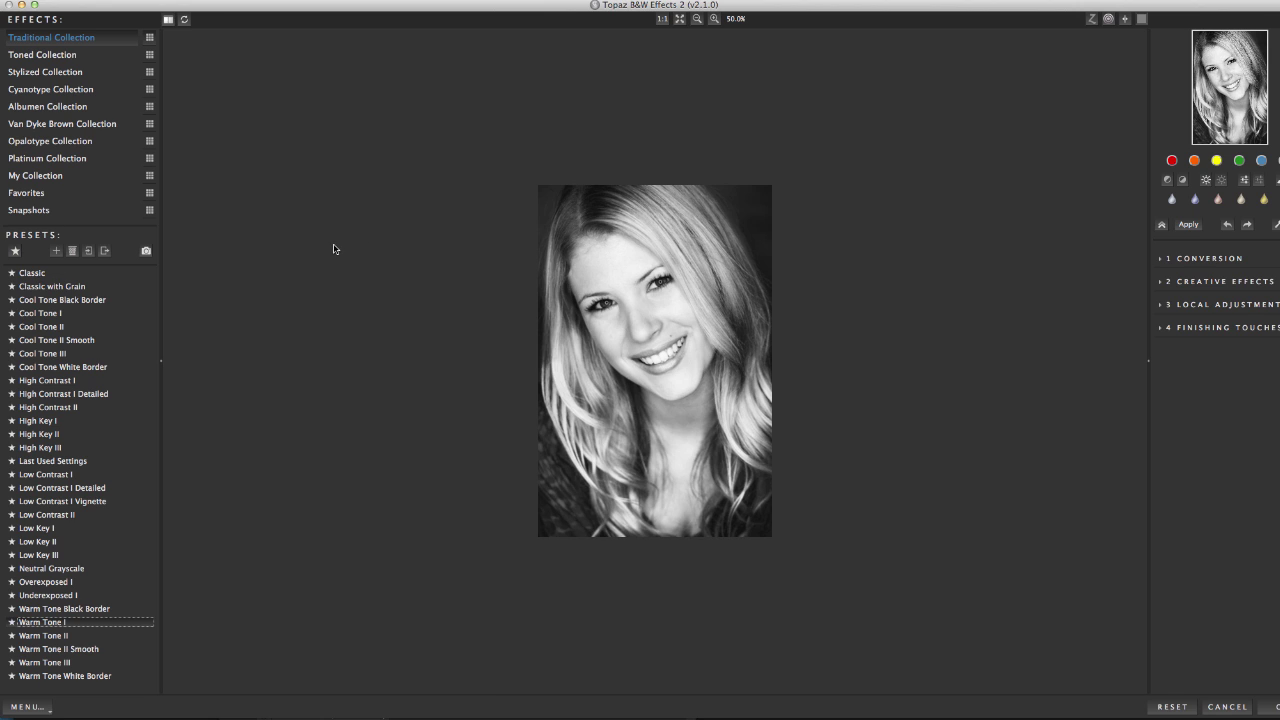
left_click(149, 40)
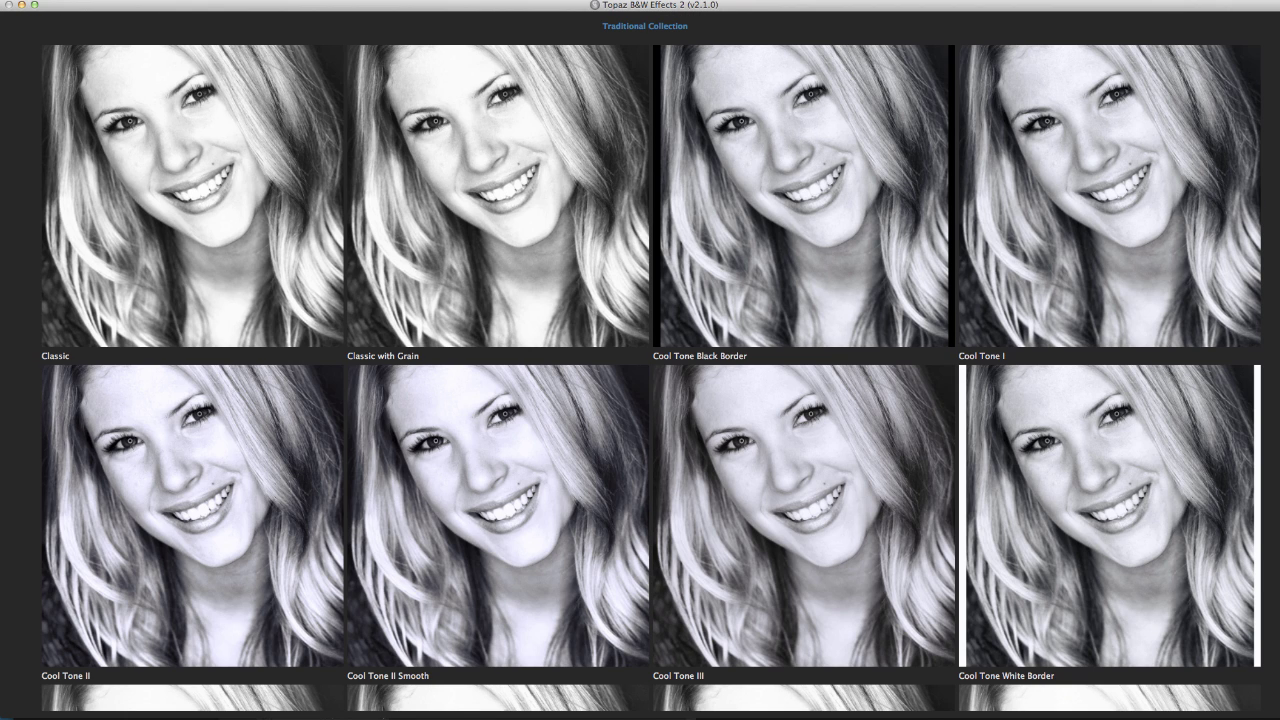
scroll(651, 375, "down", 10)
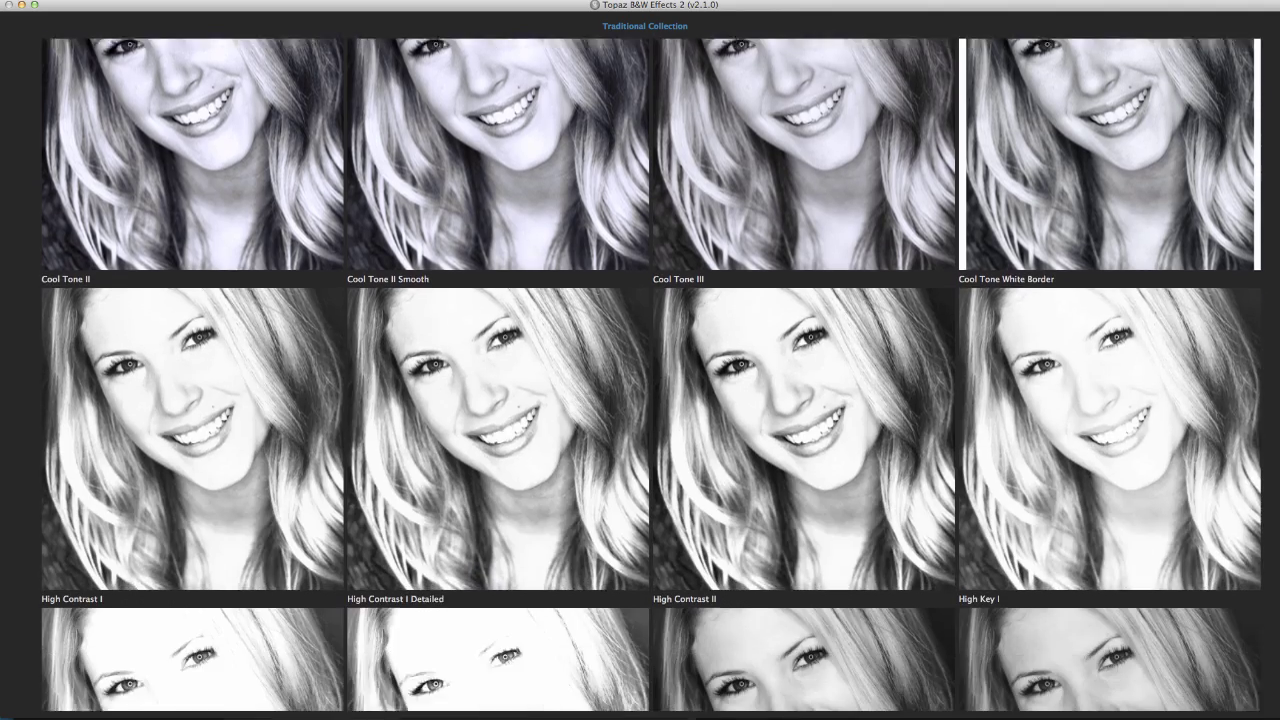
scroll(651, 375, "down", 4)
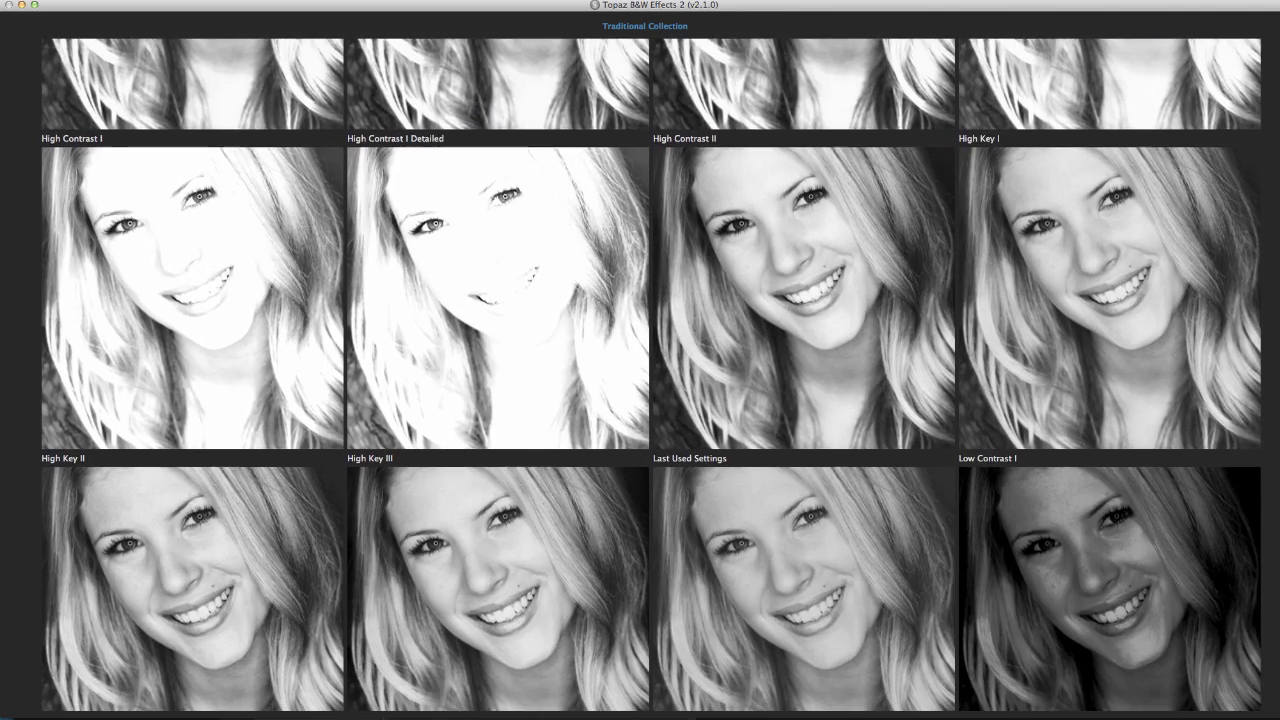
scroll(651, 375, "down", 5)
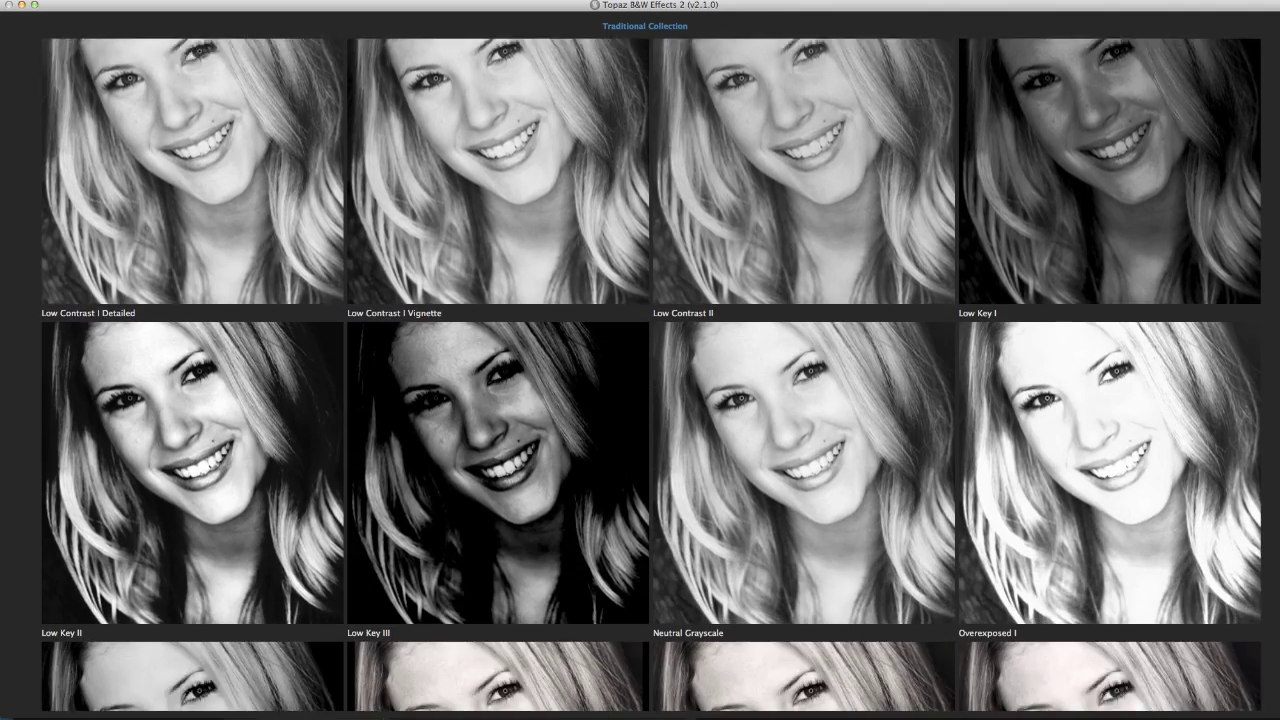
scroll(869, 317, "down", 3)
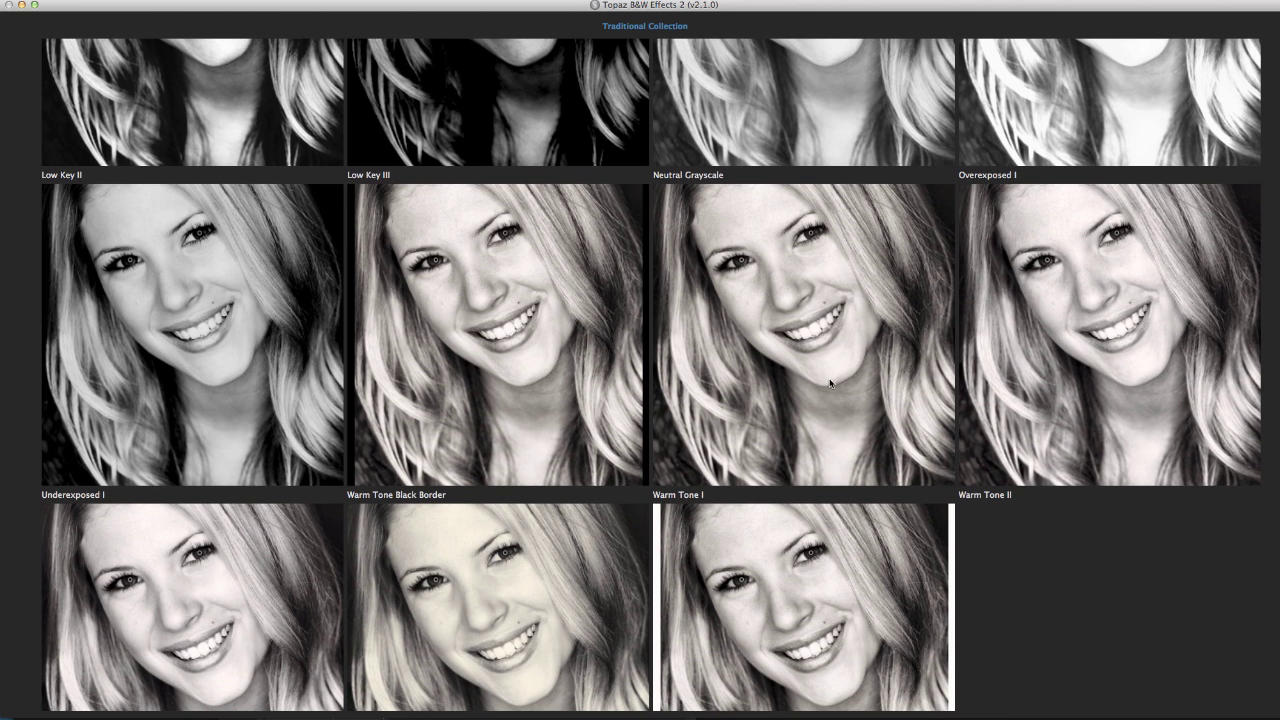
left_click(828, 375)
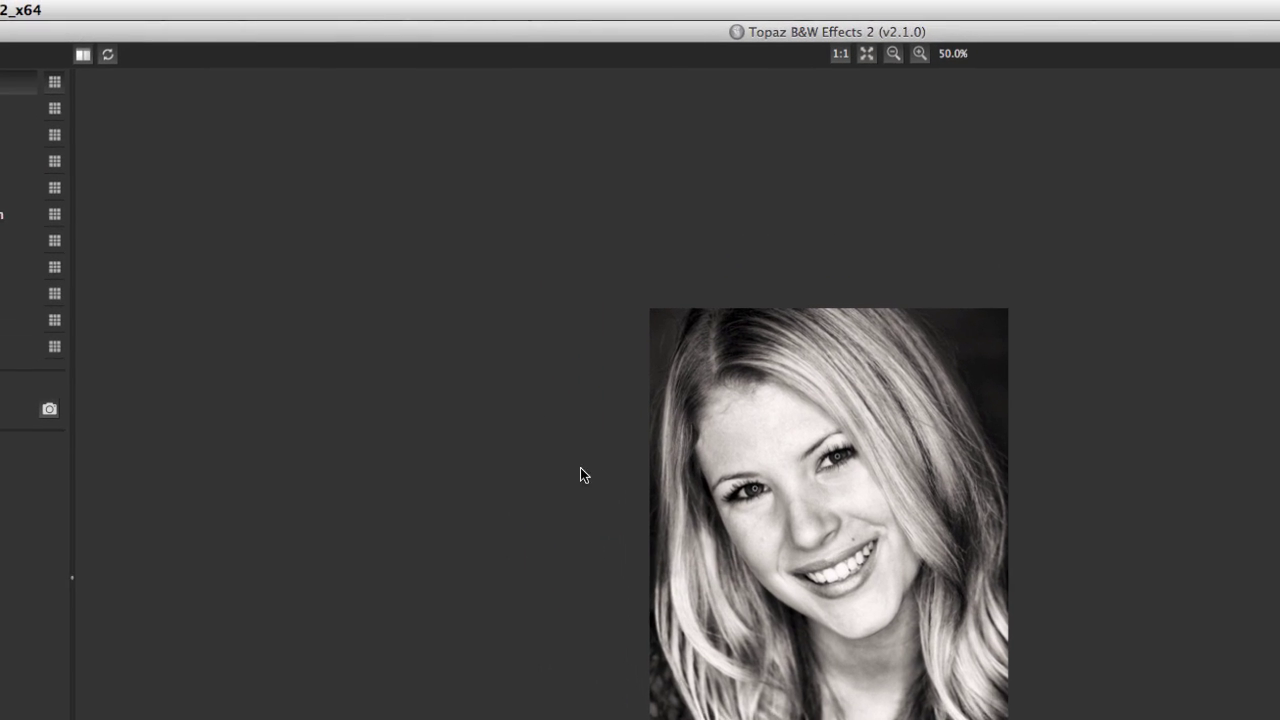
Show the before and after side by side at 100% zoom and apply the Raw Umber preset from the Van Dyke Brown Collection.
left_click(77, 56)
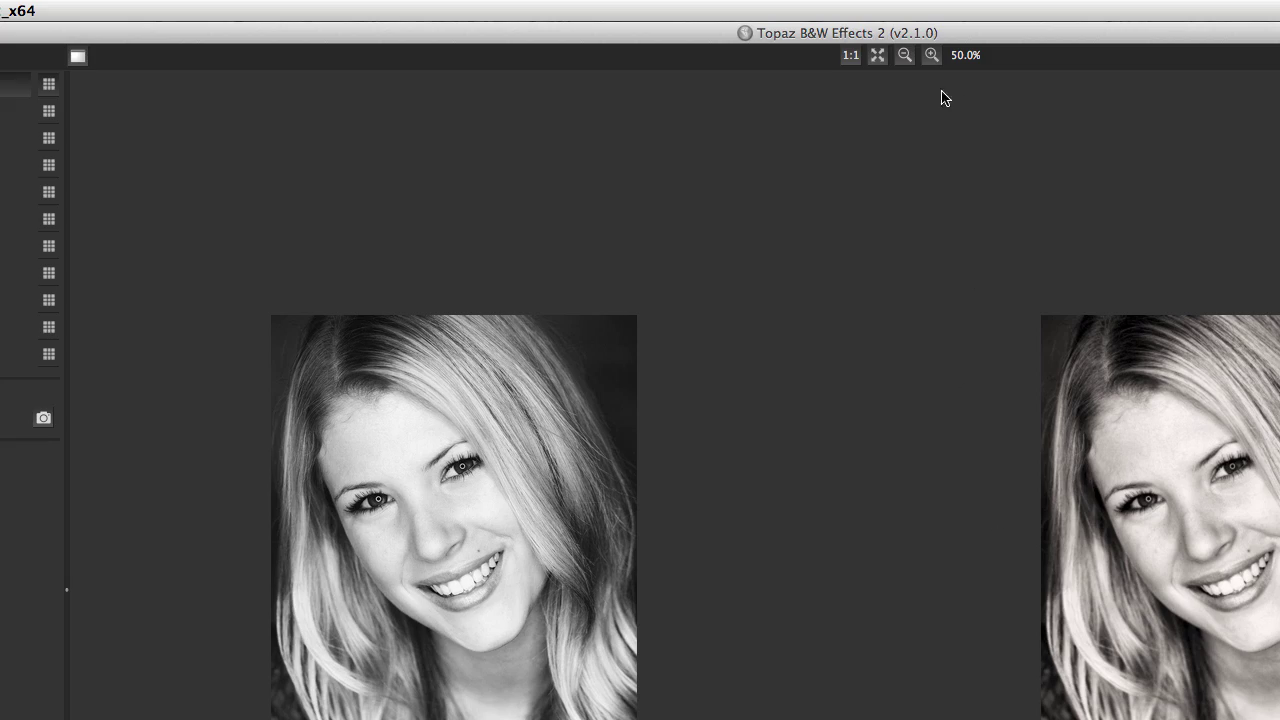
left_click(931, 55)
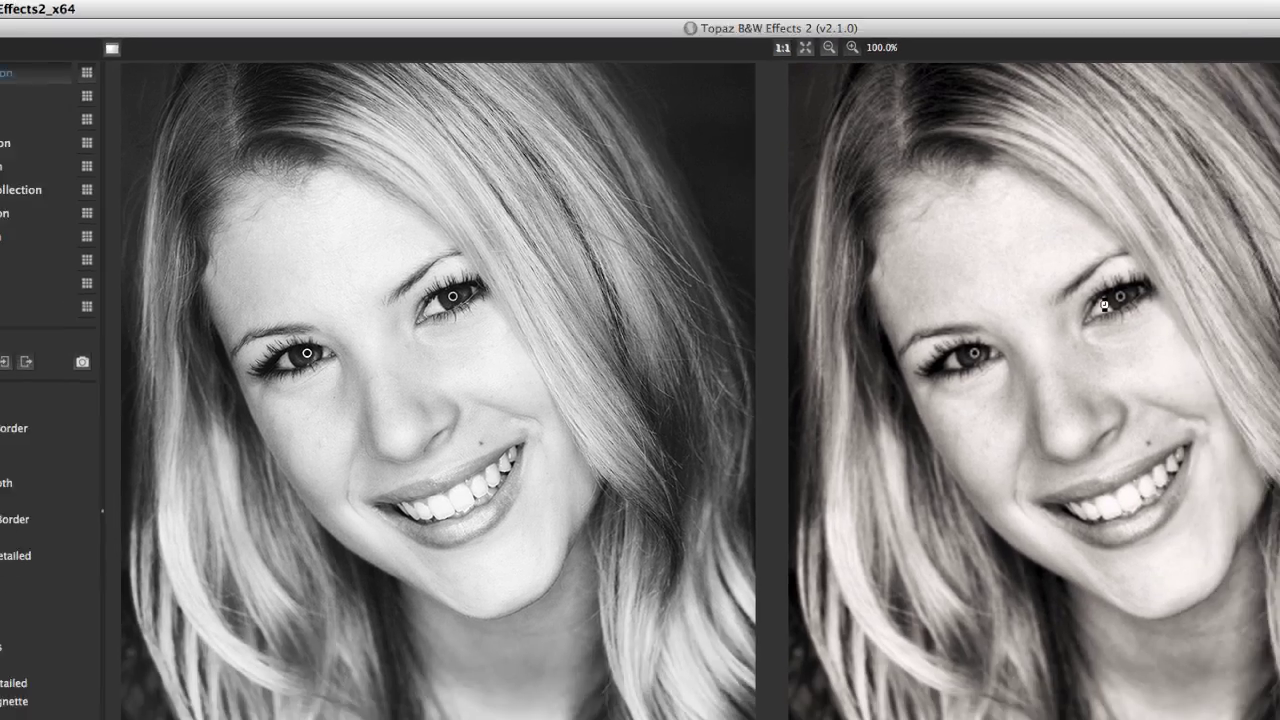
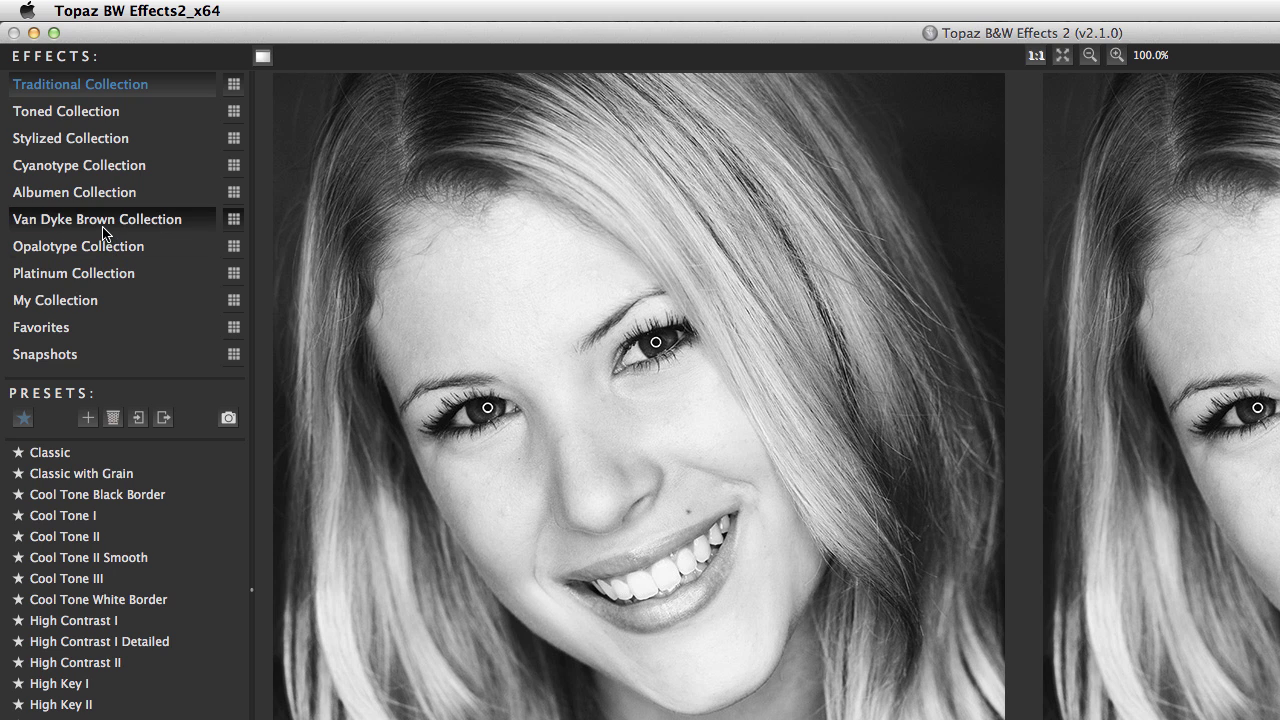
left_click(116, 222)
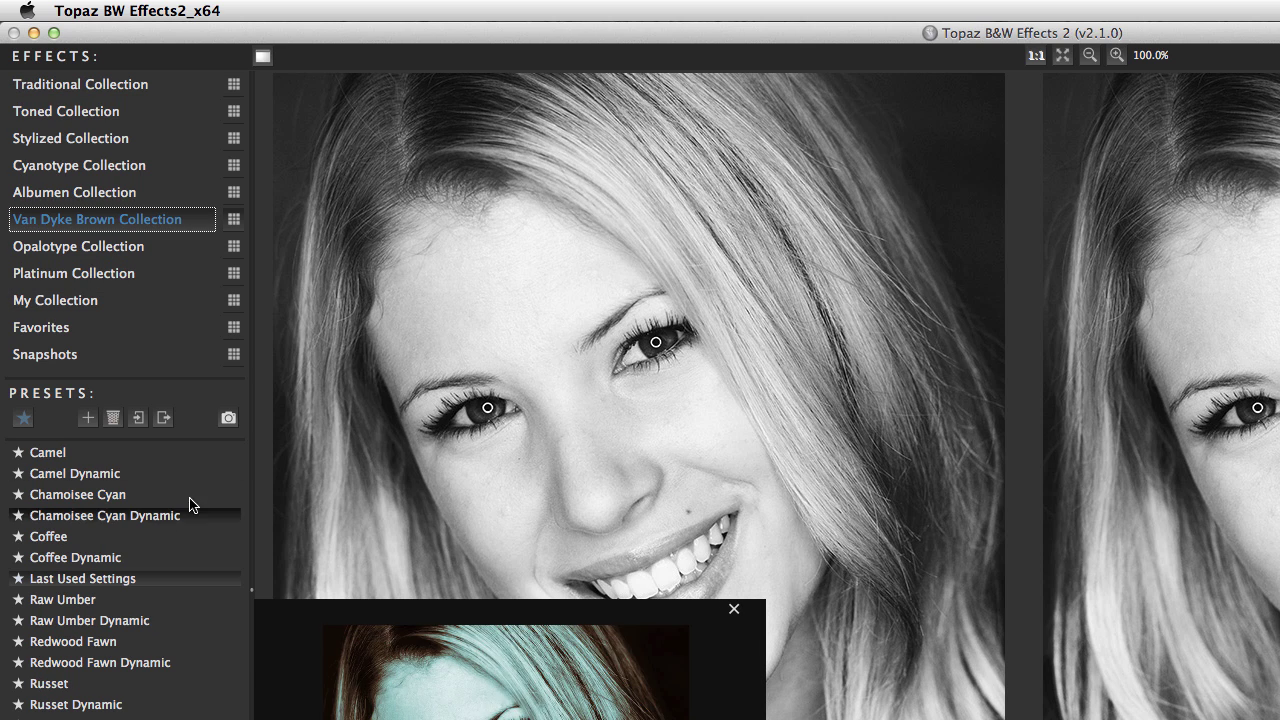
mouse_move(72, 603)
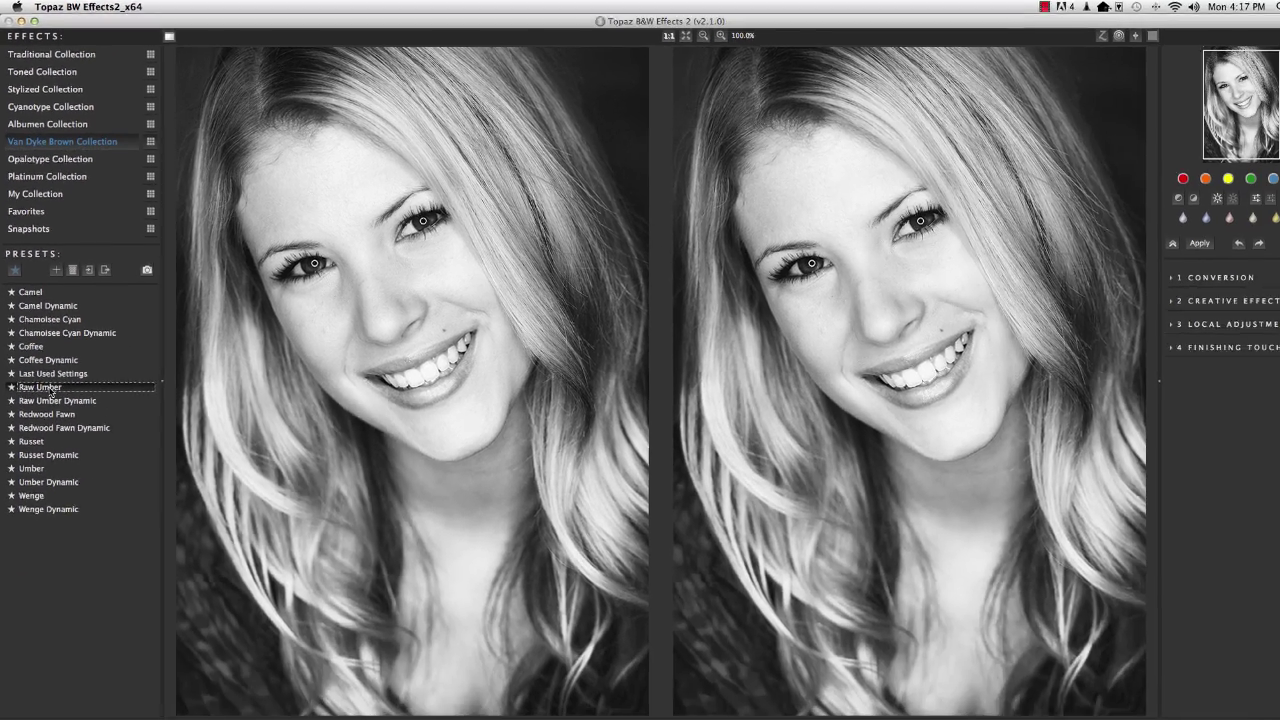
left_click(71, 604)
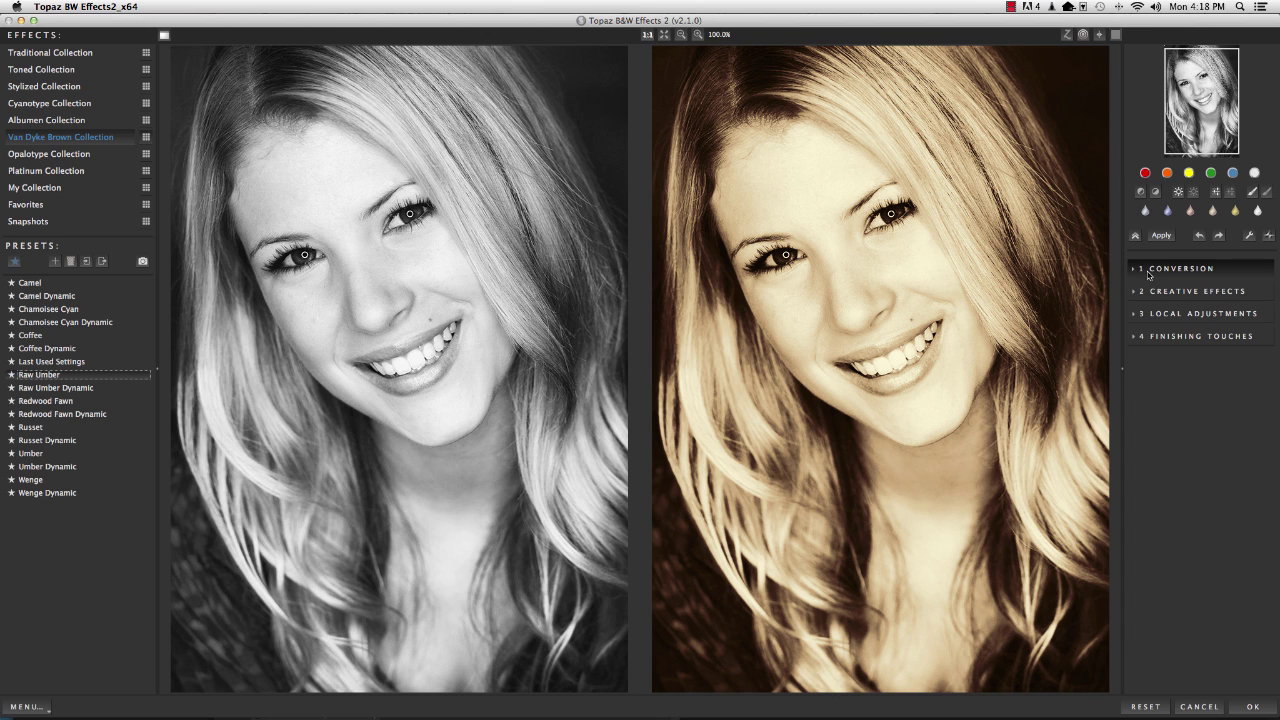
Try the orange and yellow quick color filters and settle on the white one.
left_click(1166, 174)
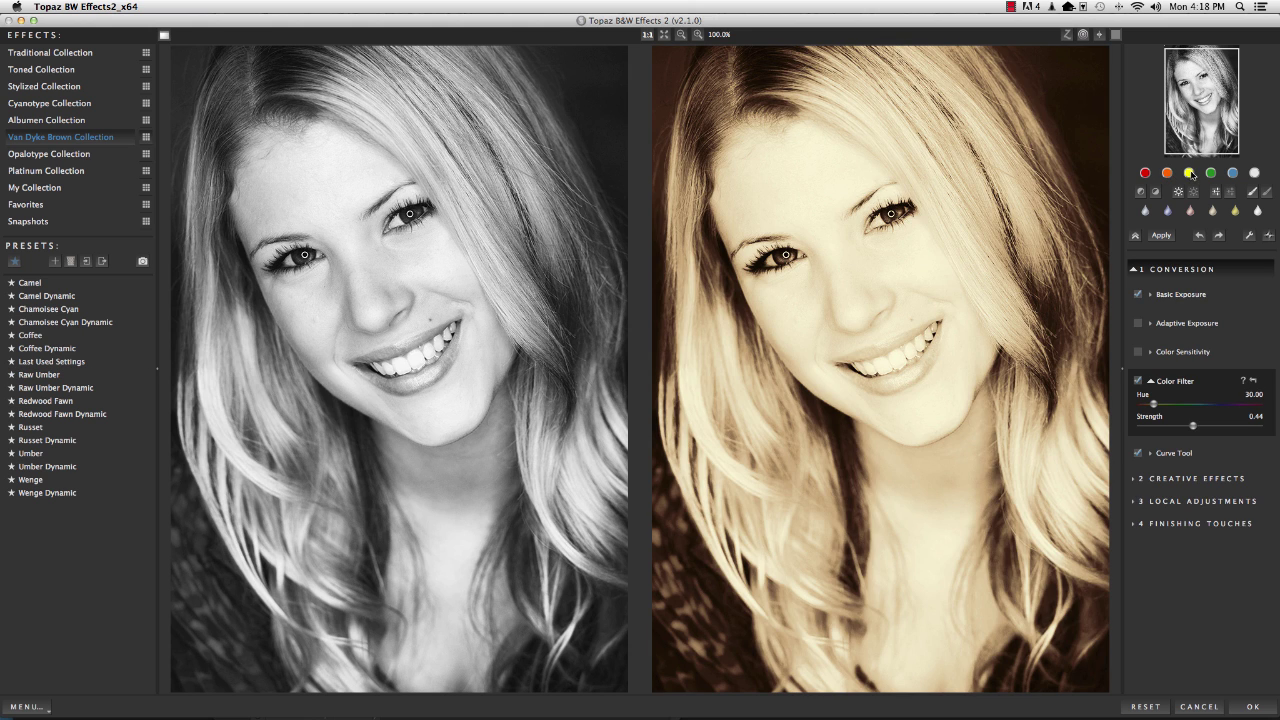
left_click(1189, 174)
left_click(1255, 174)
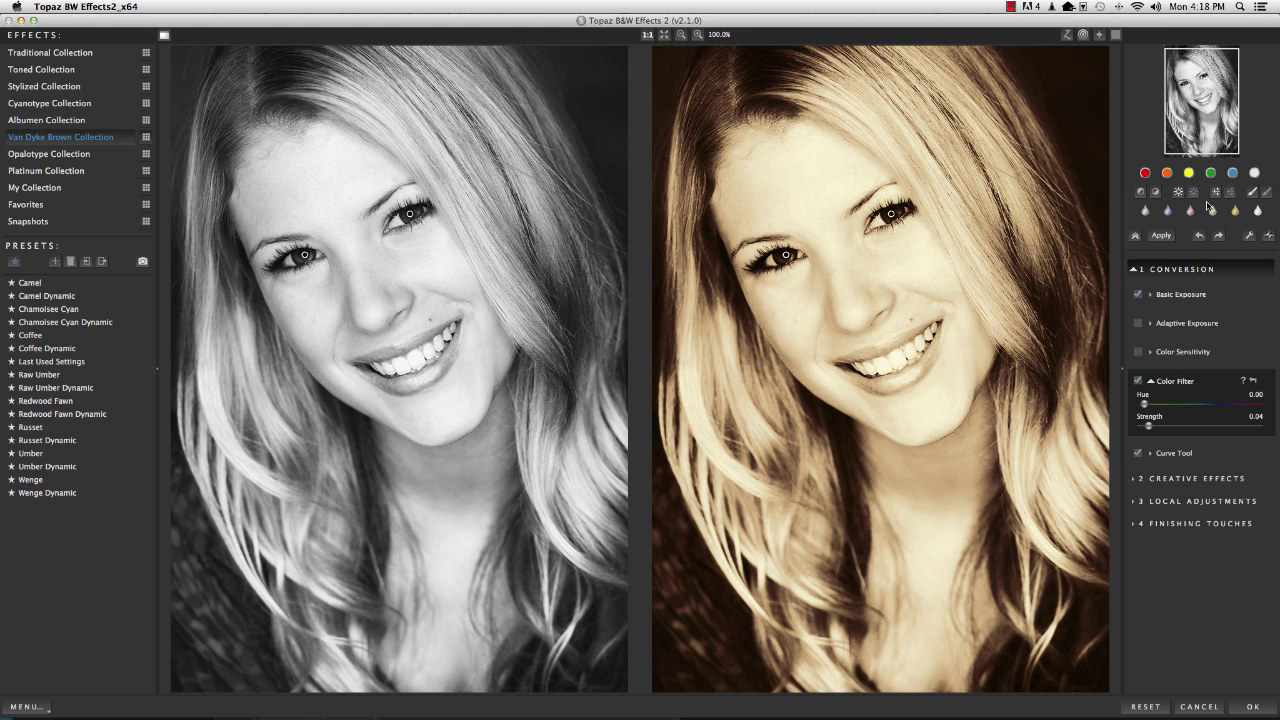
Set Basic Exposure to Contrast 0.01, Brightness -0.02, Boost Blacks 0.10 and Boost Whites -0.03.
left_click(1152, 296)
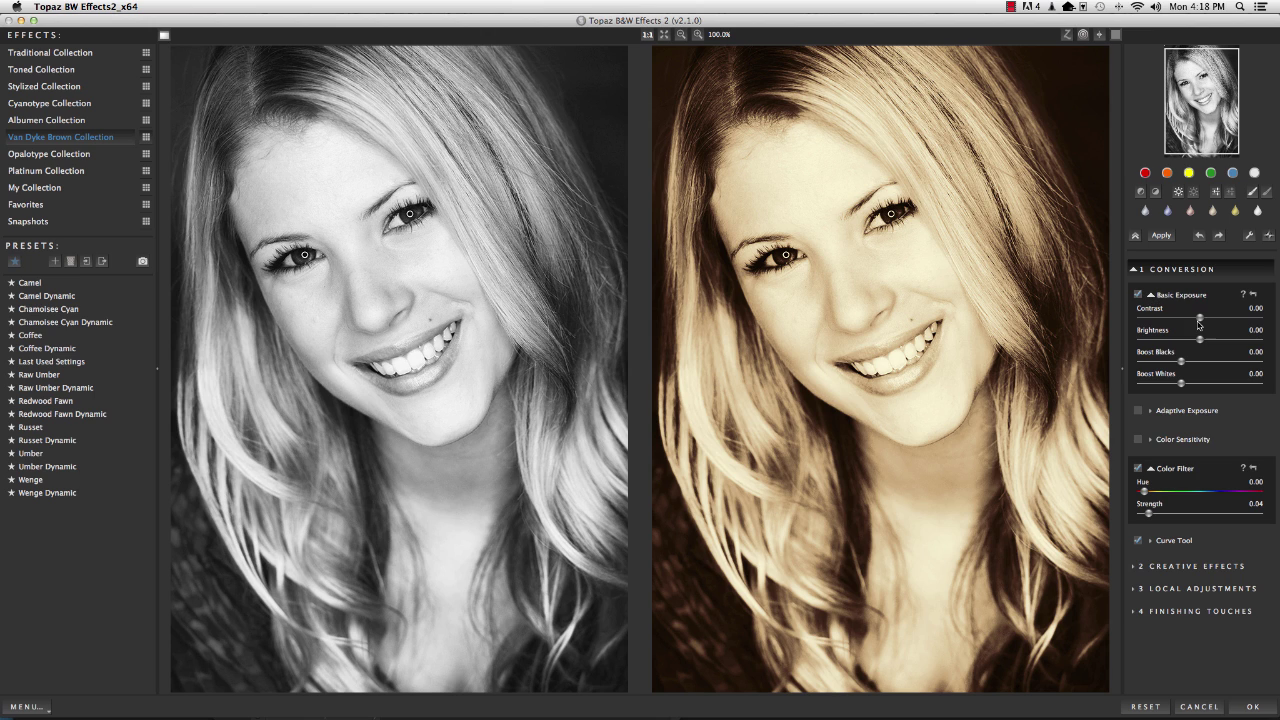
mouse_move(1203, 319)
left_mouse_down()
mouse_move(1189, 319)
mouse_move(1200, 319)
left_mouse_up()
left_click_drag(1182, 361, 1180, 384)
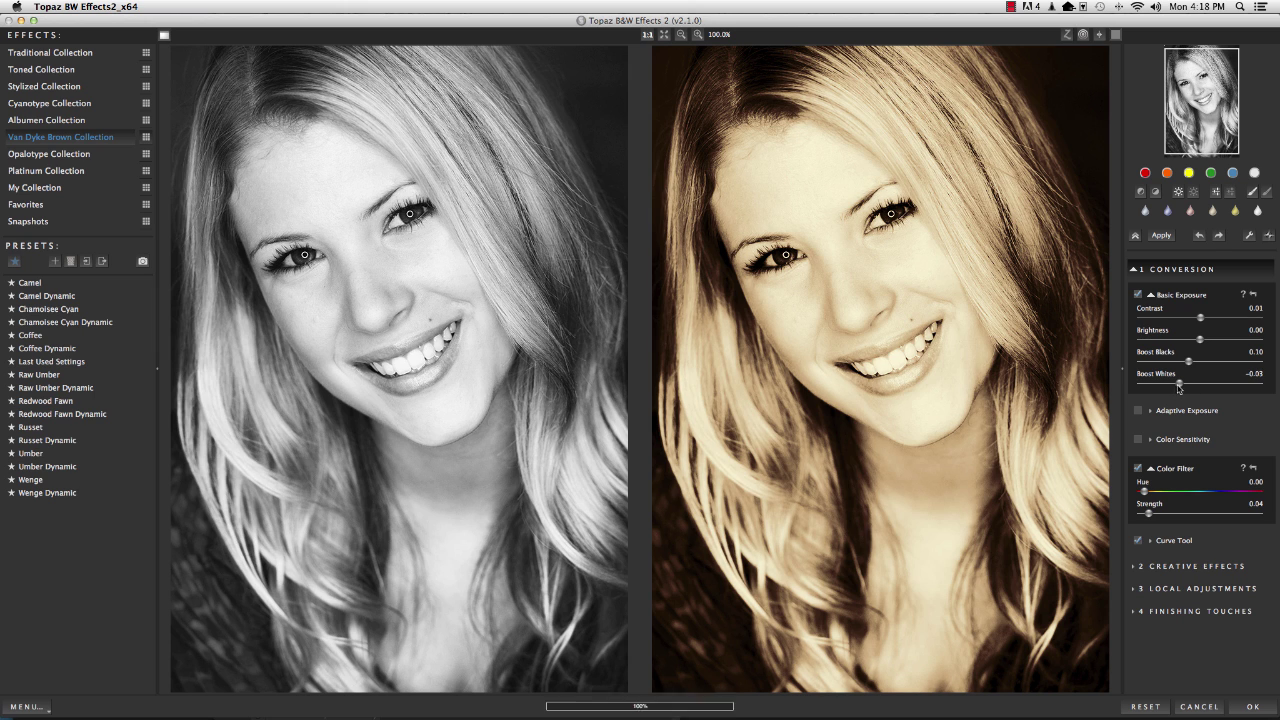
left_click_drag(1199, 340, 1197, 340)
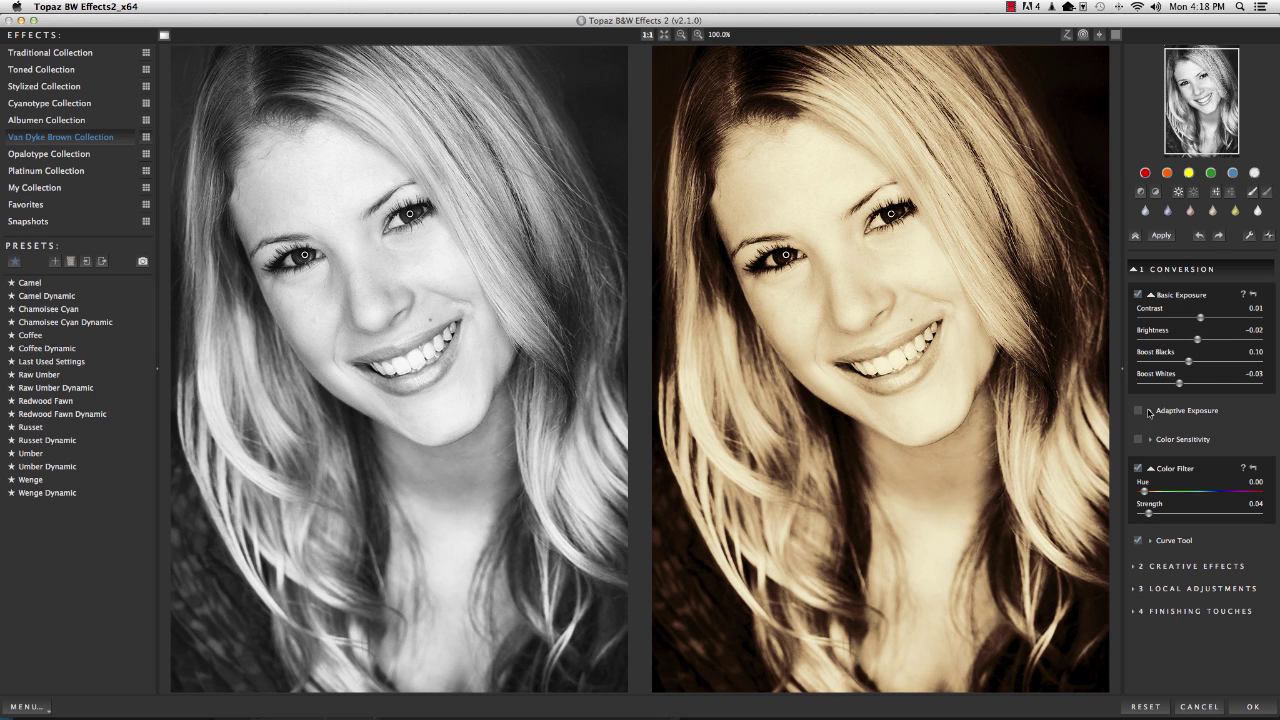
Try Adaptive Exposure with Protect Highlights at 0.04, and switch the adjustment back off.
left_click(1151, 411)
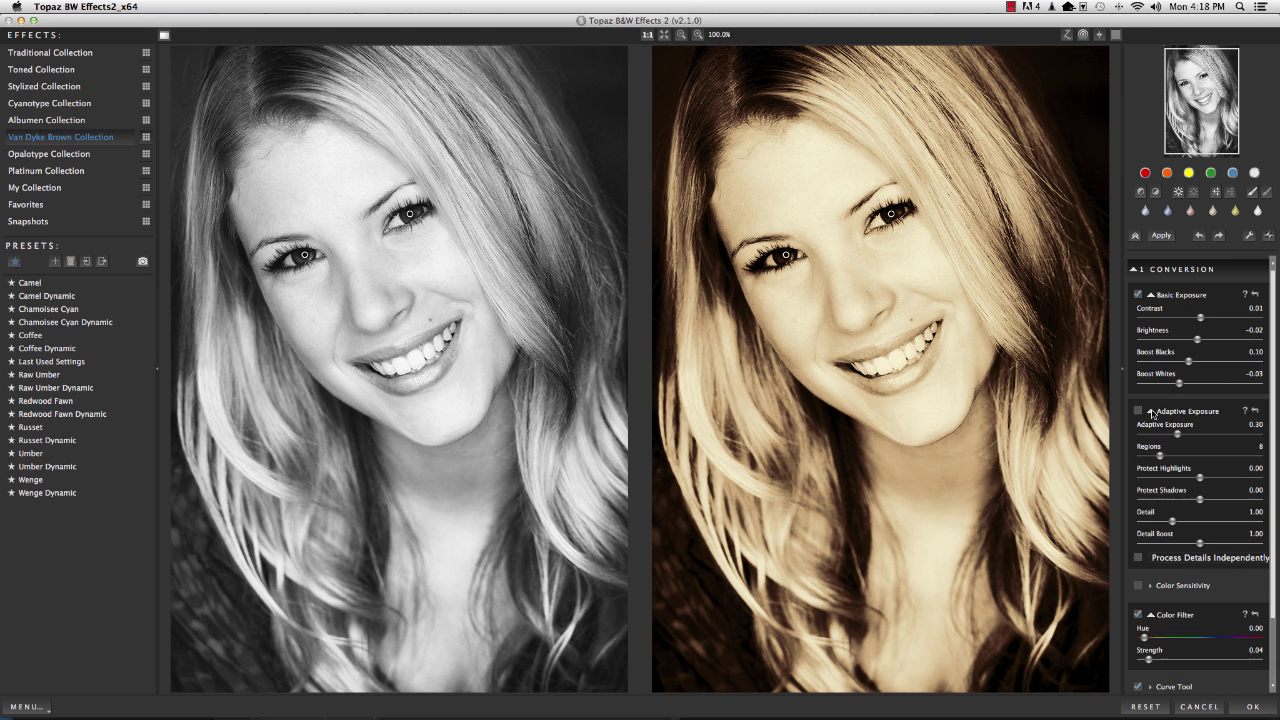
left_click(1138, 411)
left_click_drag(1177, 434, 1177, 434)
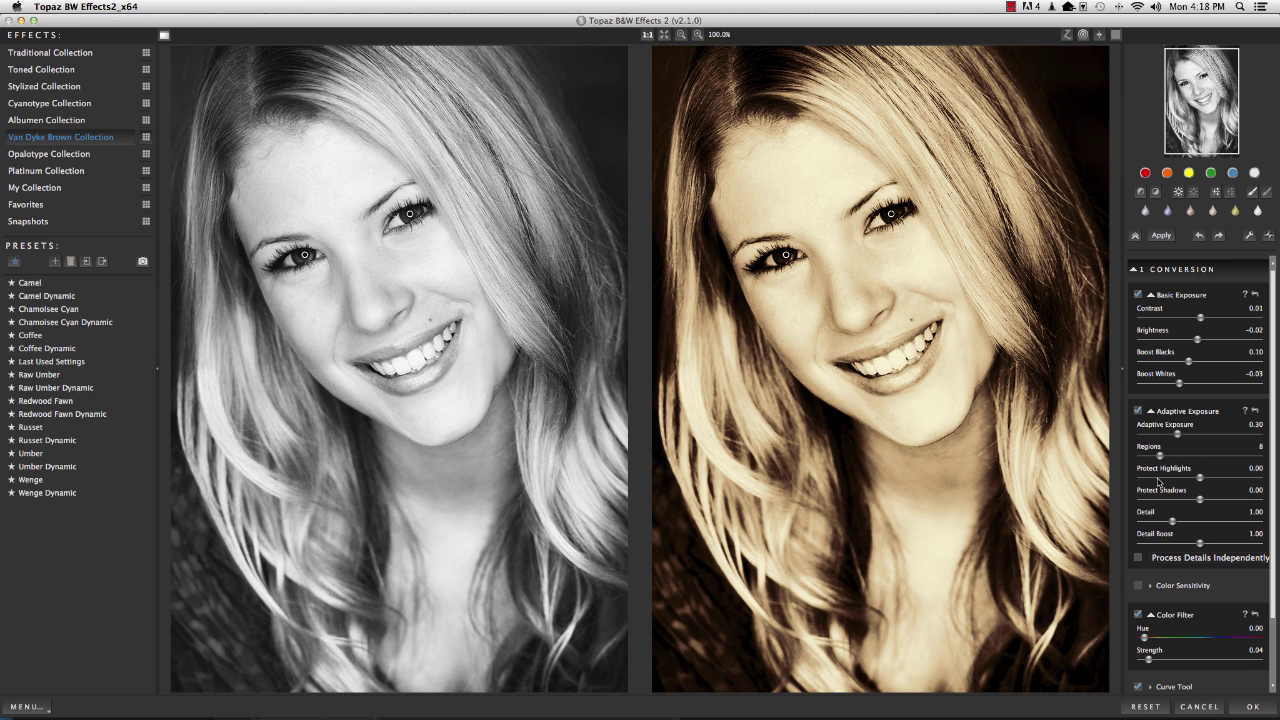
left_click_drag(1199, 479, 1211, 481)
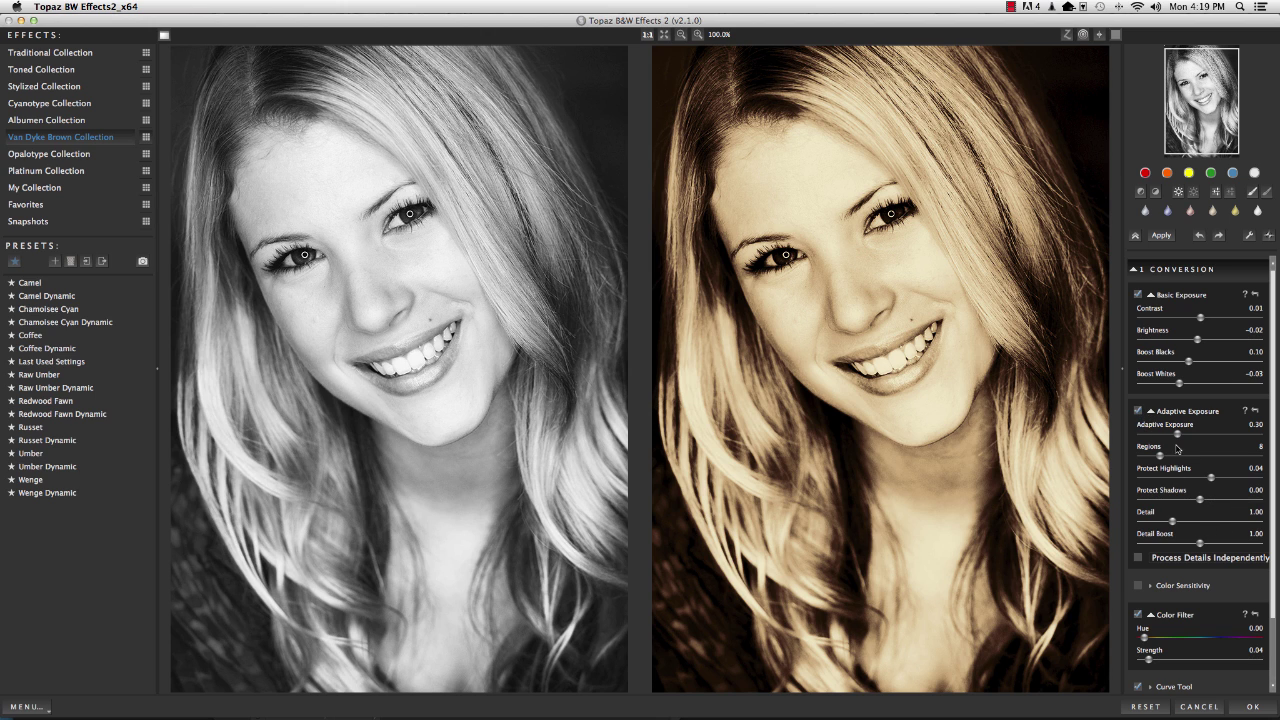
left_click(1138, 411)
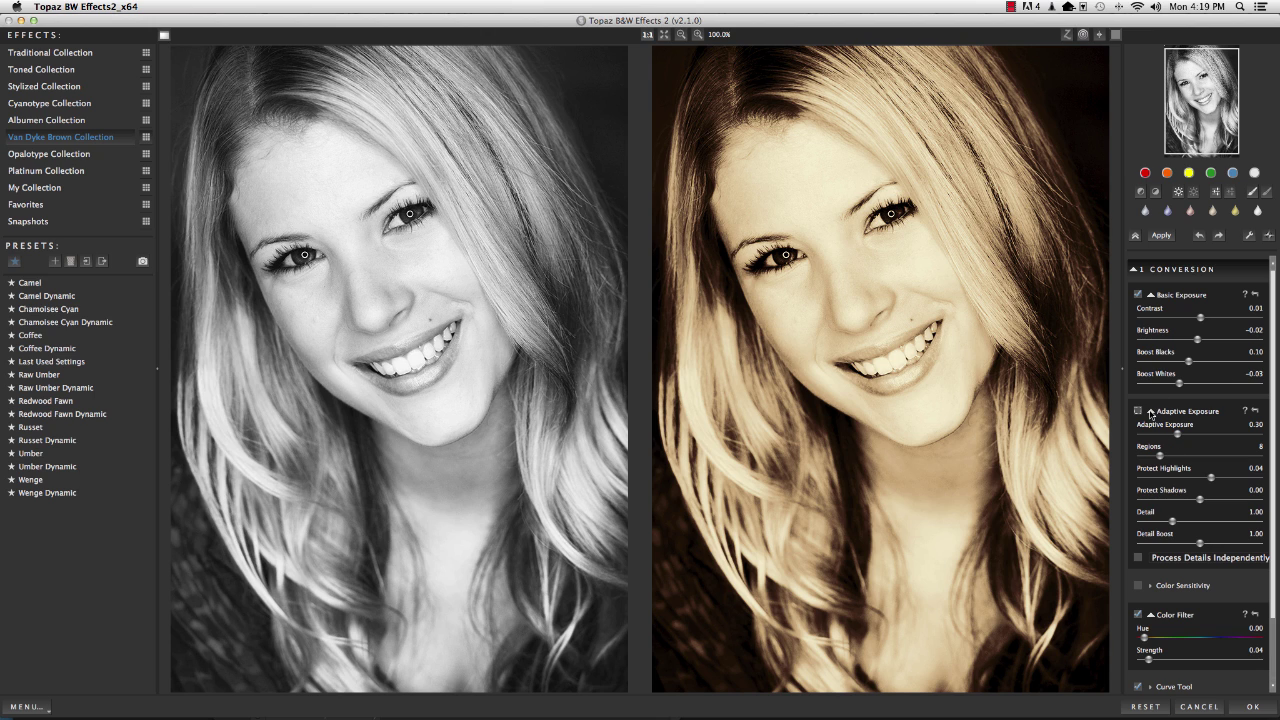
Collapse the Adaptive Exposure and Basic Exposure settings and look through the Creative Effects and Local Adjustments options.
left_click(1151, 411)
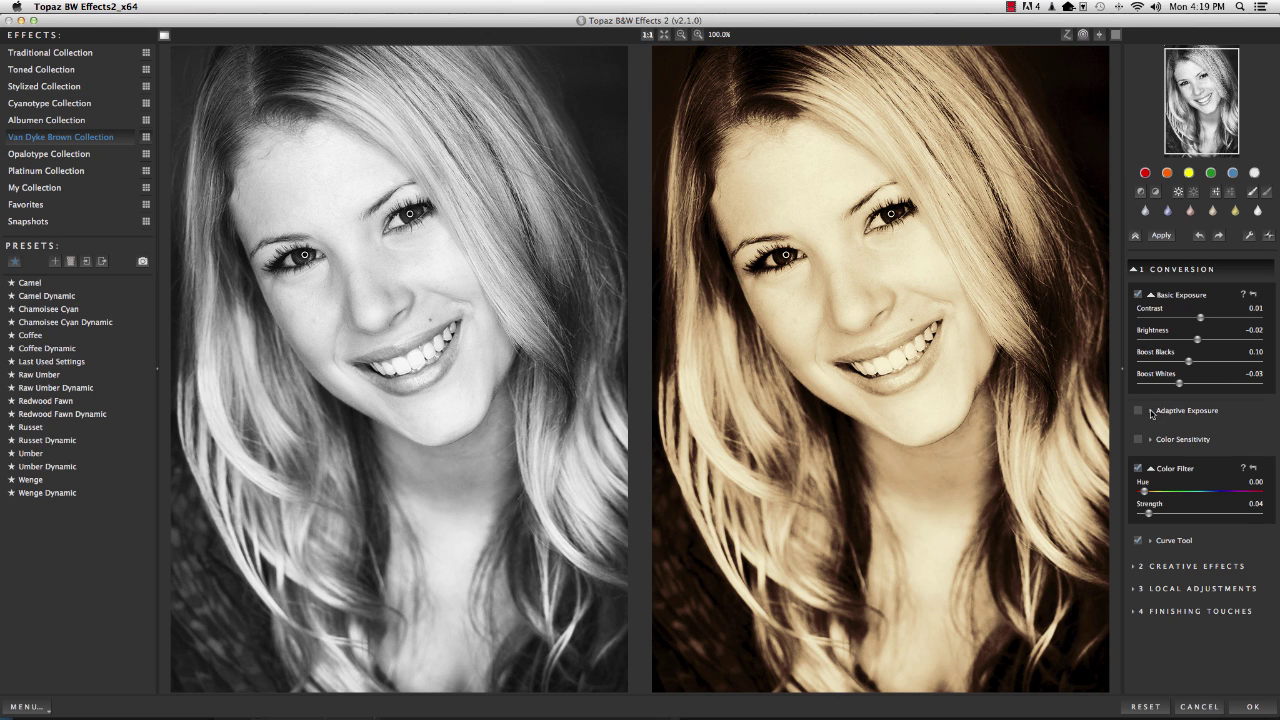
left_click(1150, 296)
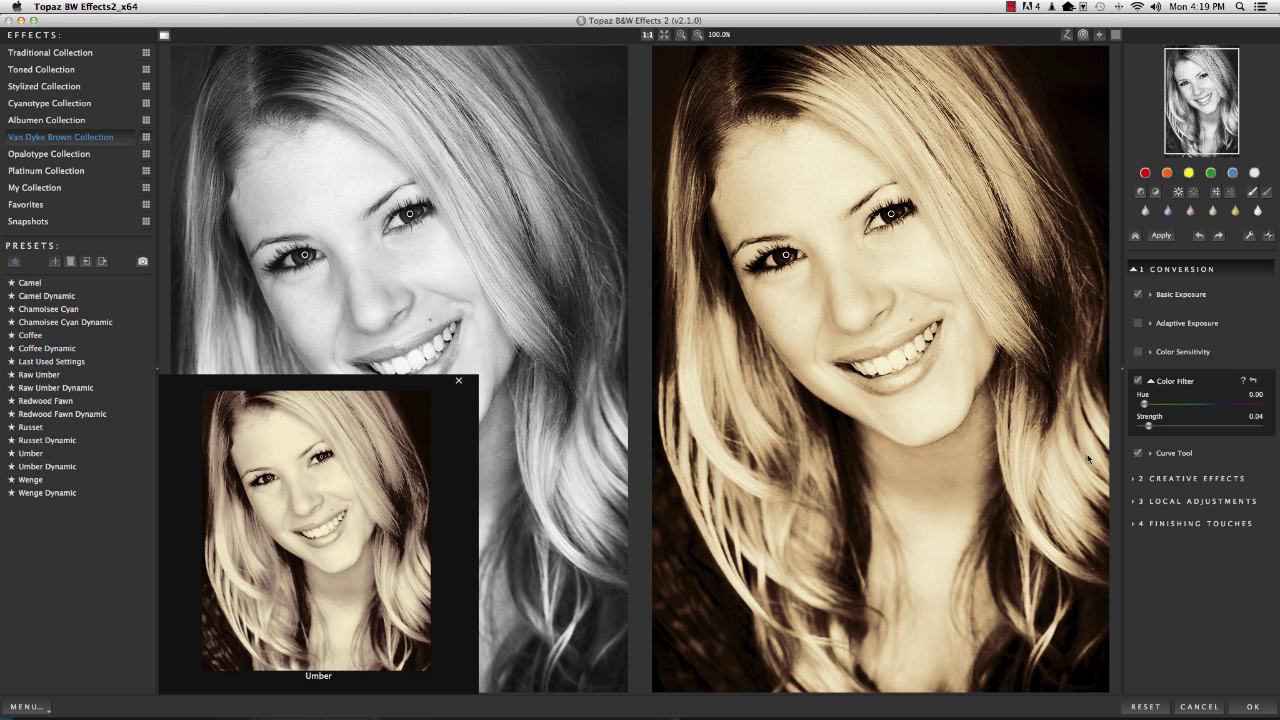
left_click(1135, 480)
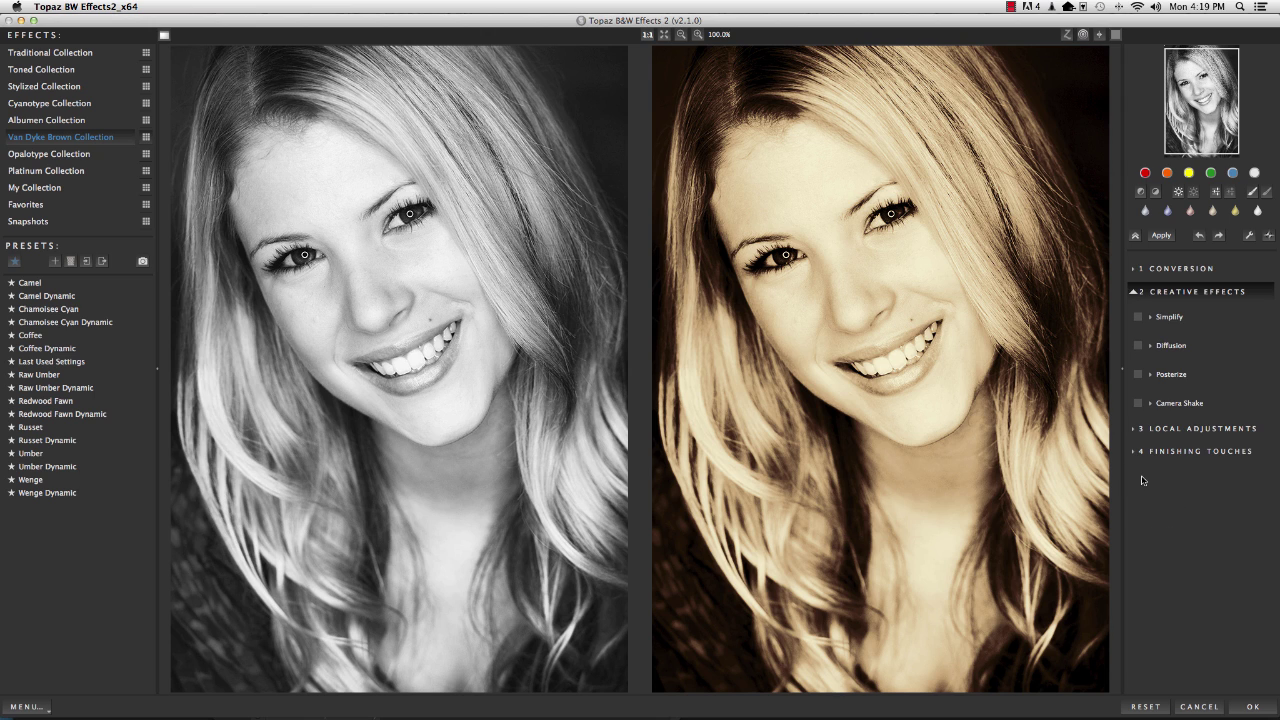
left_click(1136, 293)
left_click(1136, 314)
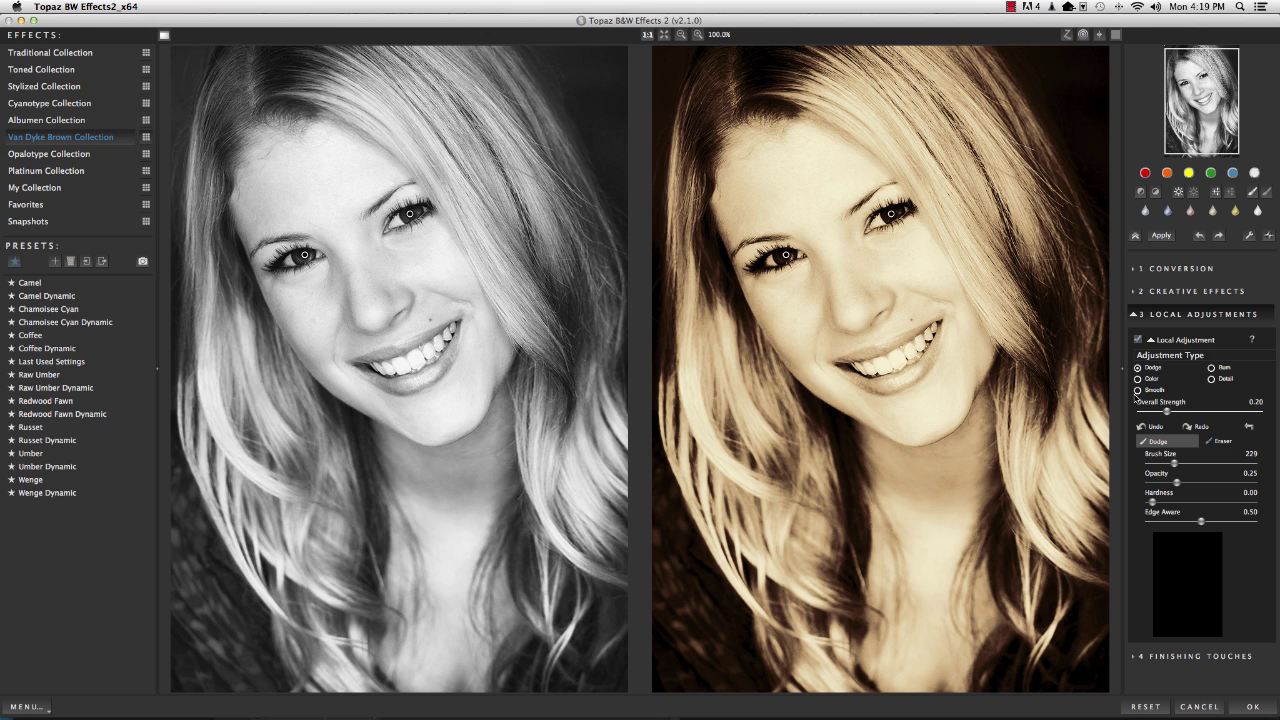
left_click(1136, 314)
Add Film Grain and a Border from the Finishing Touches and apply the effect to the portrait.
left_click(1134, 337)
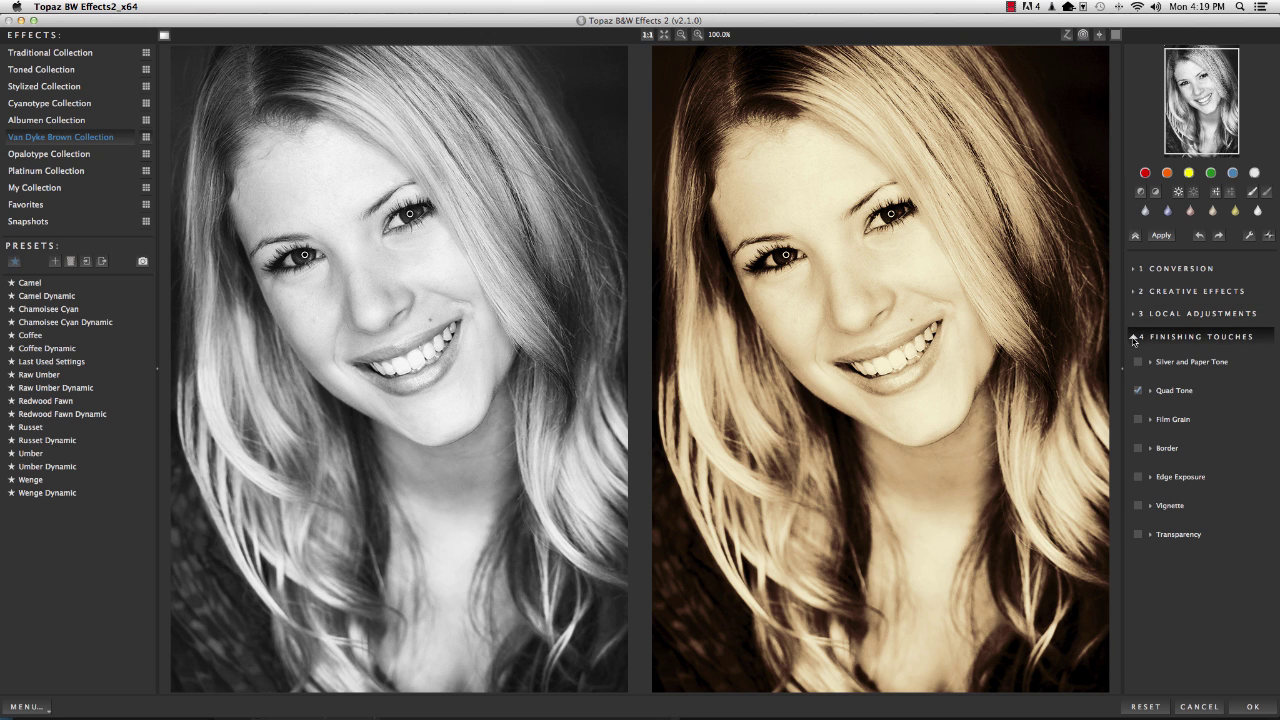
left_click(1138, 421)
left_click(1138, 448)
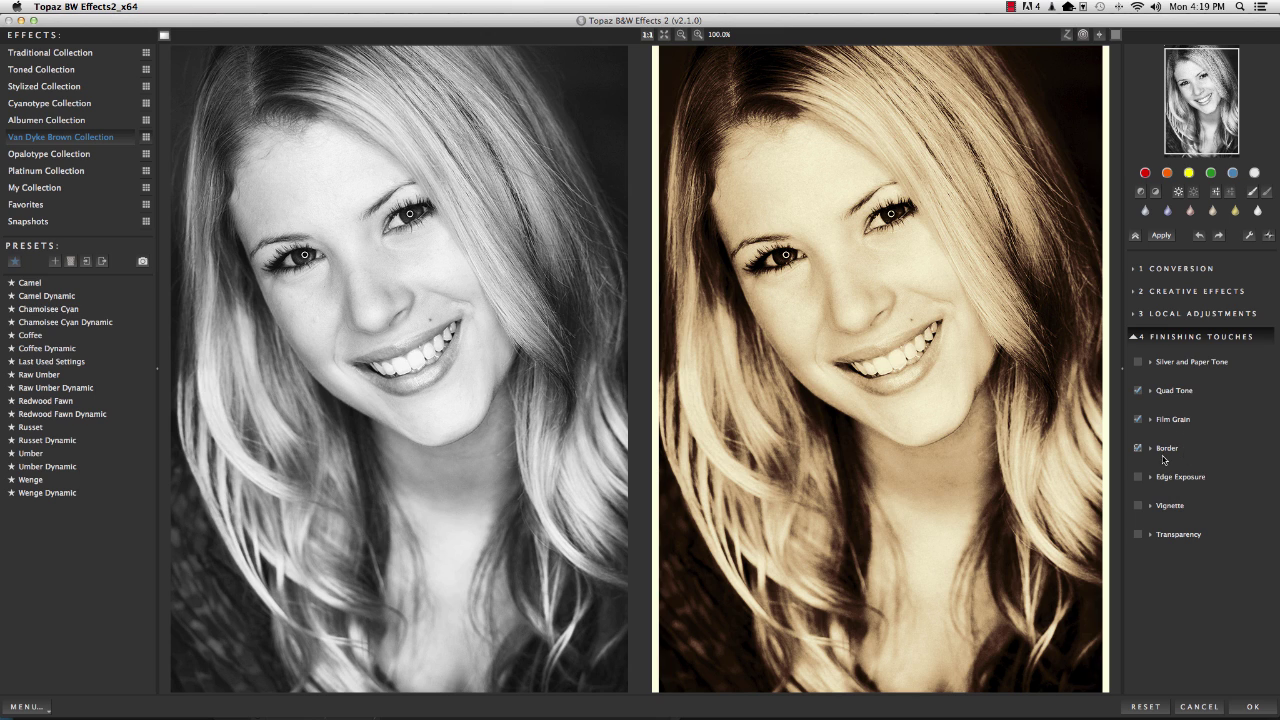
left_click(1248, 708)
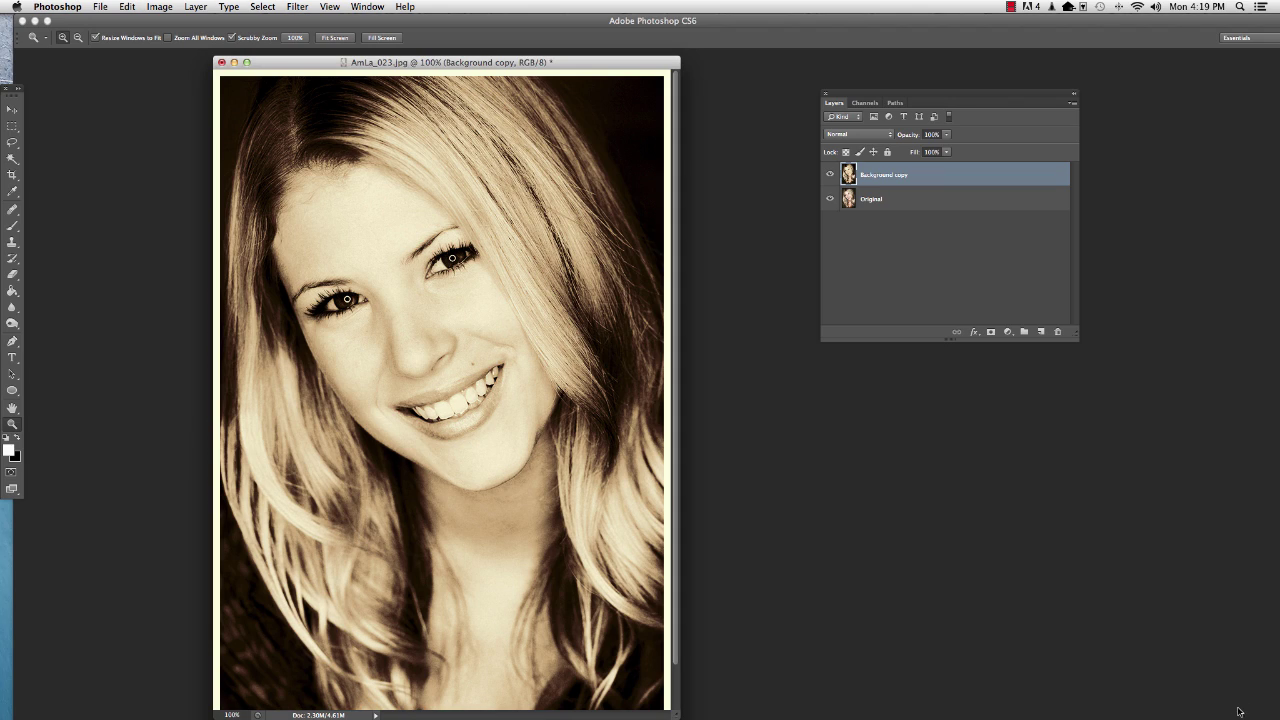
Show the portrait in full-screen view and compare the toned Background copy with the Original by hiding and reshowing it.
left_click_drag(606, 63, 635, 57)
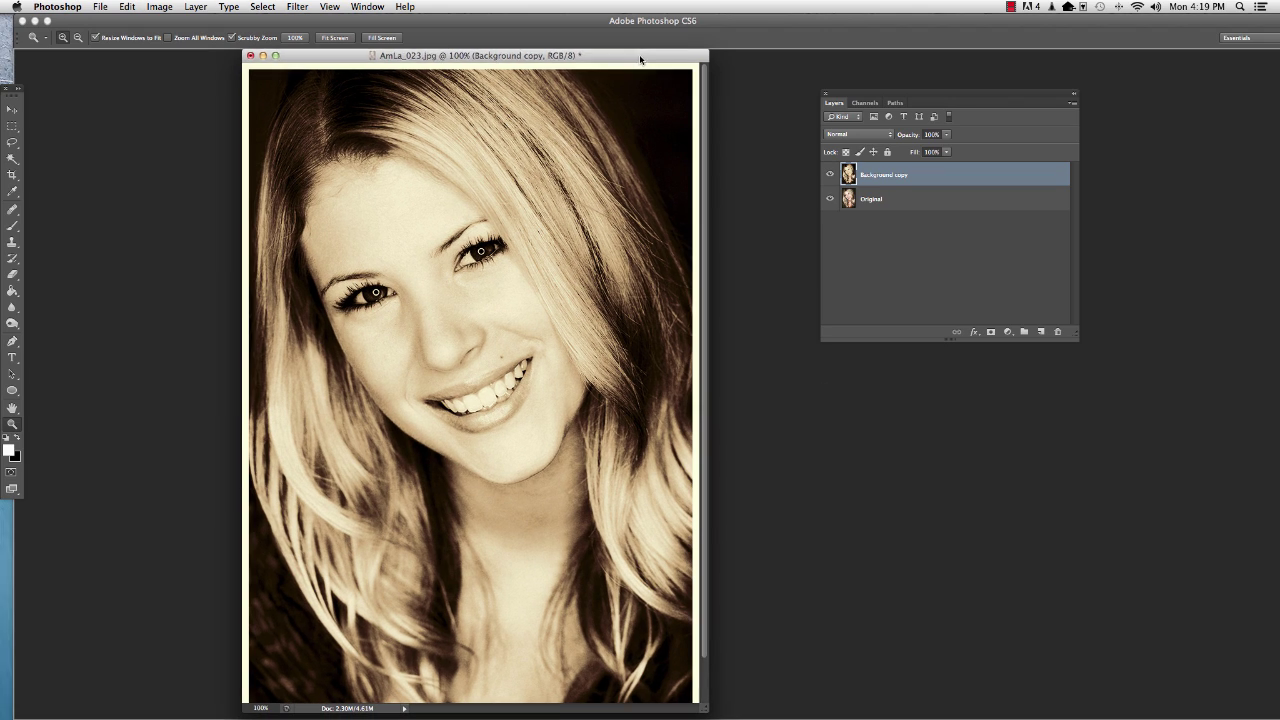
key("f")
left_click_drag(554, 294, 450, 292)
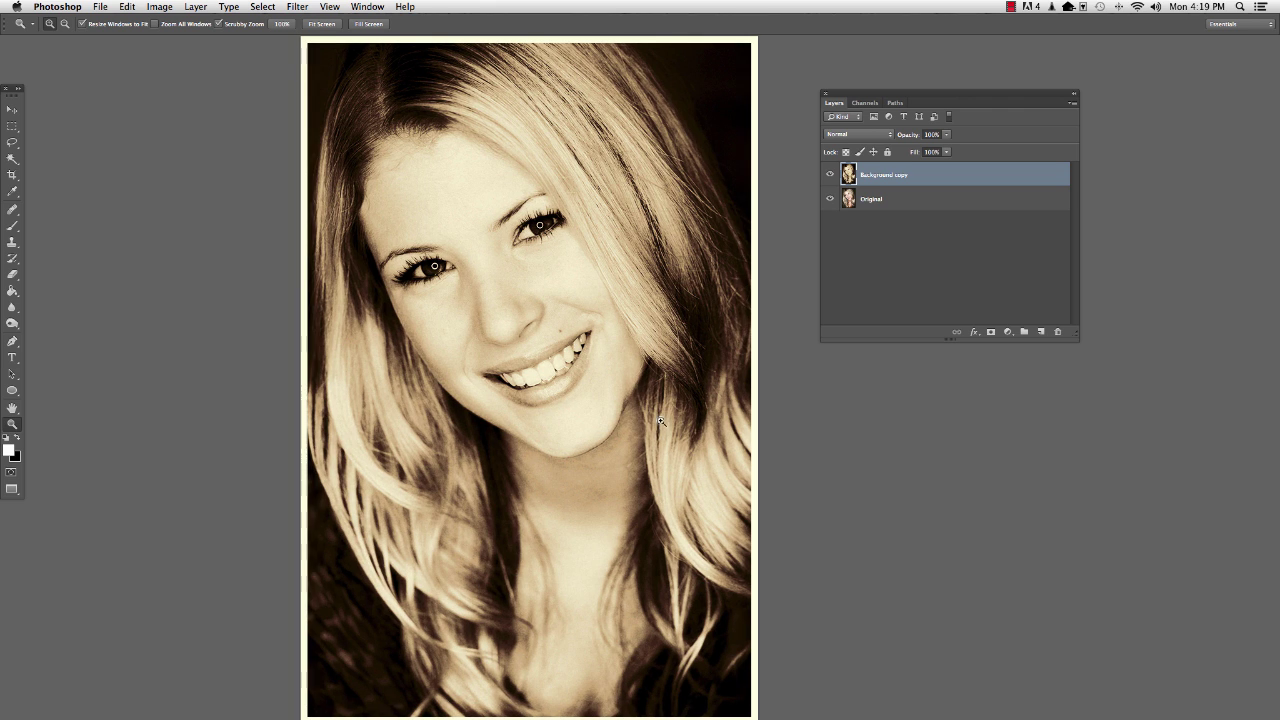
left_click(829, 175)
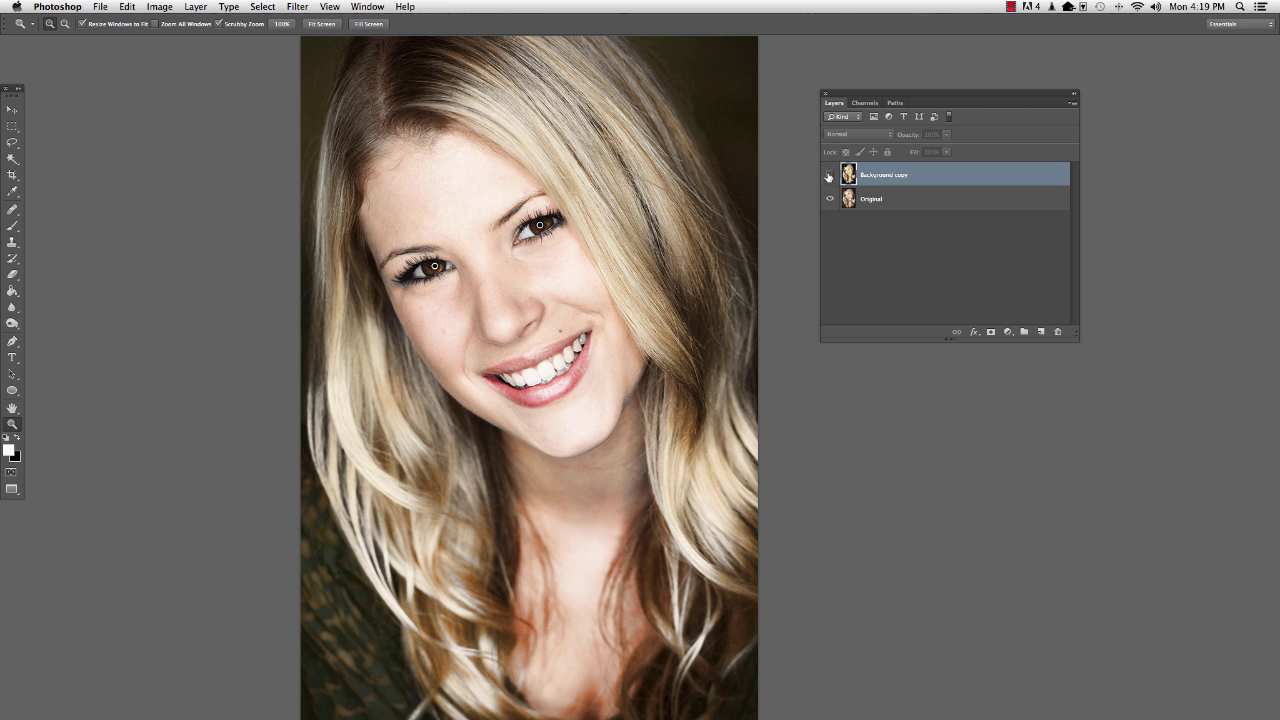
left_click(829, 175)
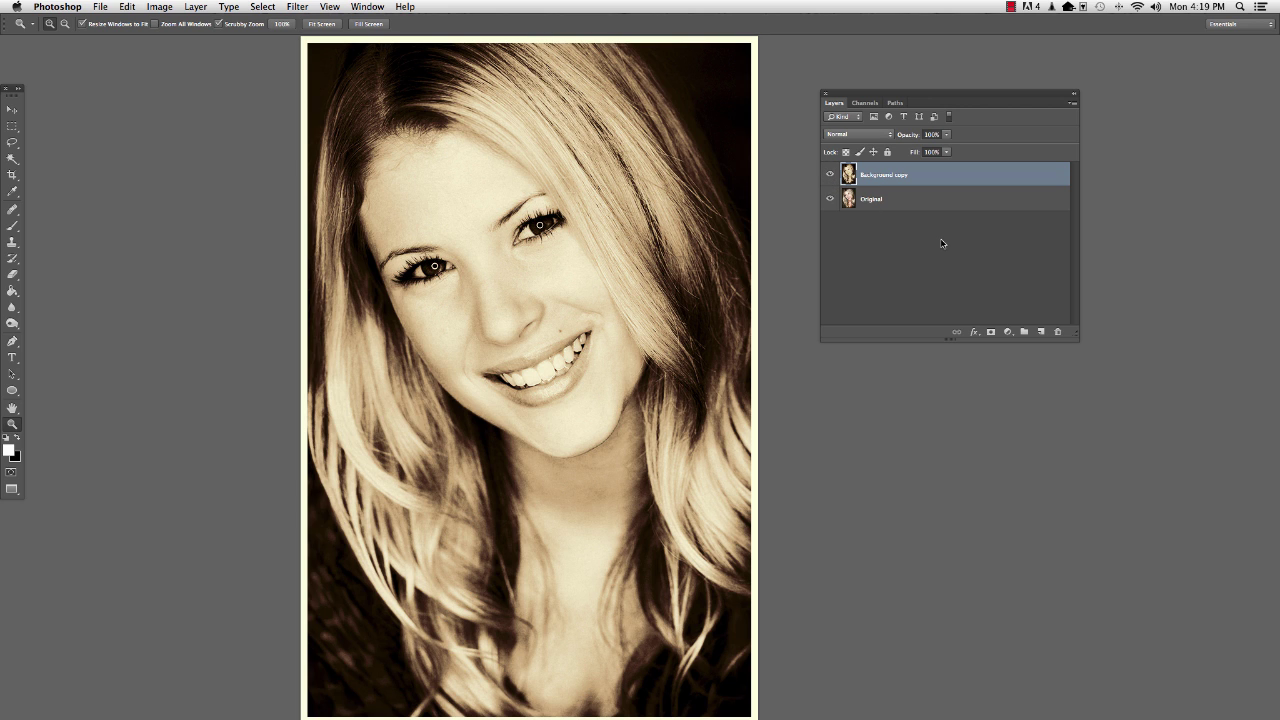
Lower the Background copy layer's opacity to just under 90% and deselect the layer.
left_click(946, 134)
left_click_drag(945, 147, 939, 147)
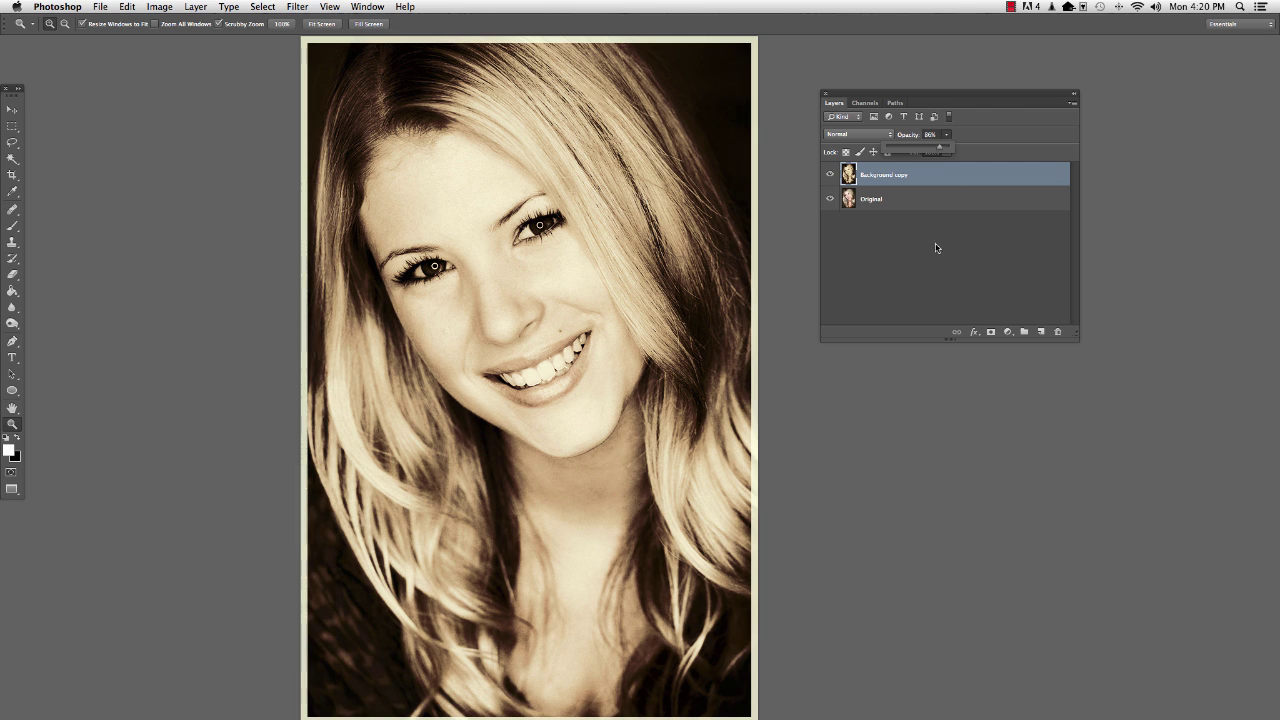
left_click(901, 226)
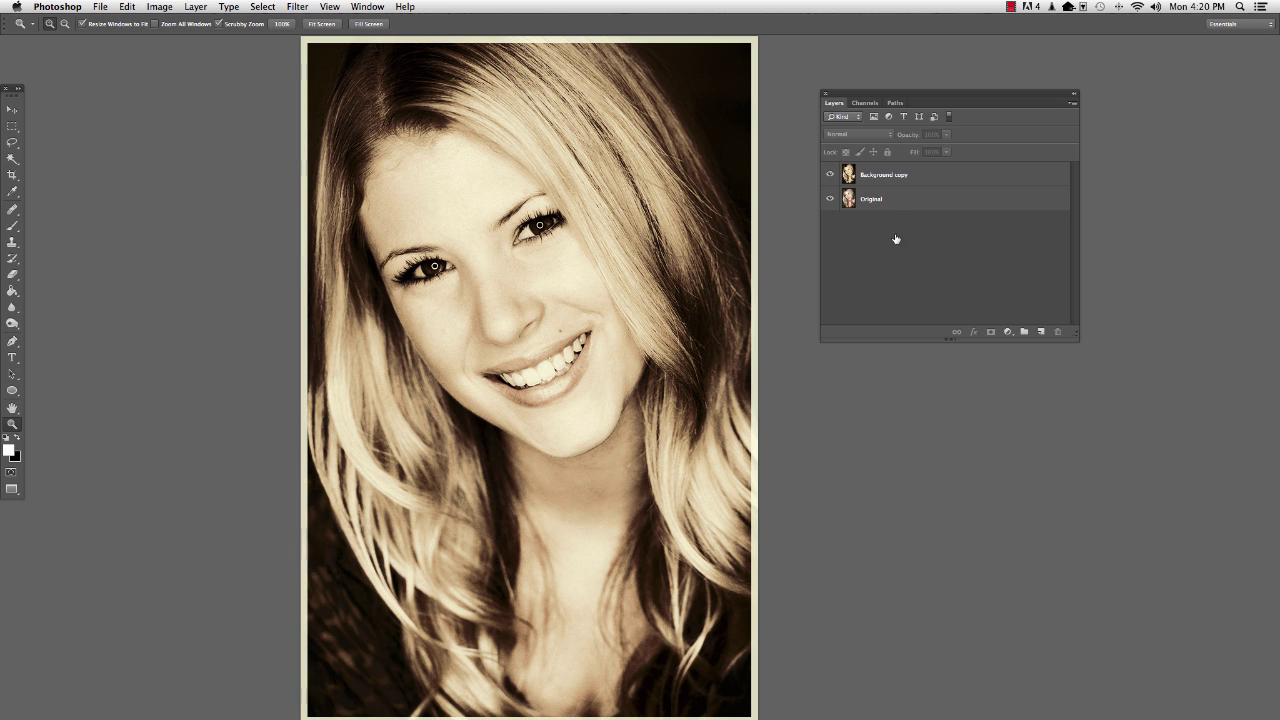
Delete the Background copy layer and open the Original layer in Topaz B&W Effects 2.
left_click_drag(898, 177, 1057, 331)
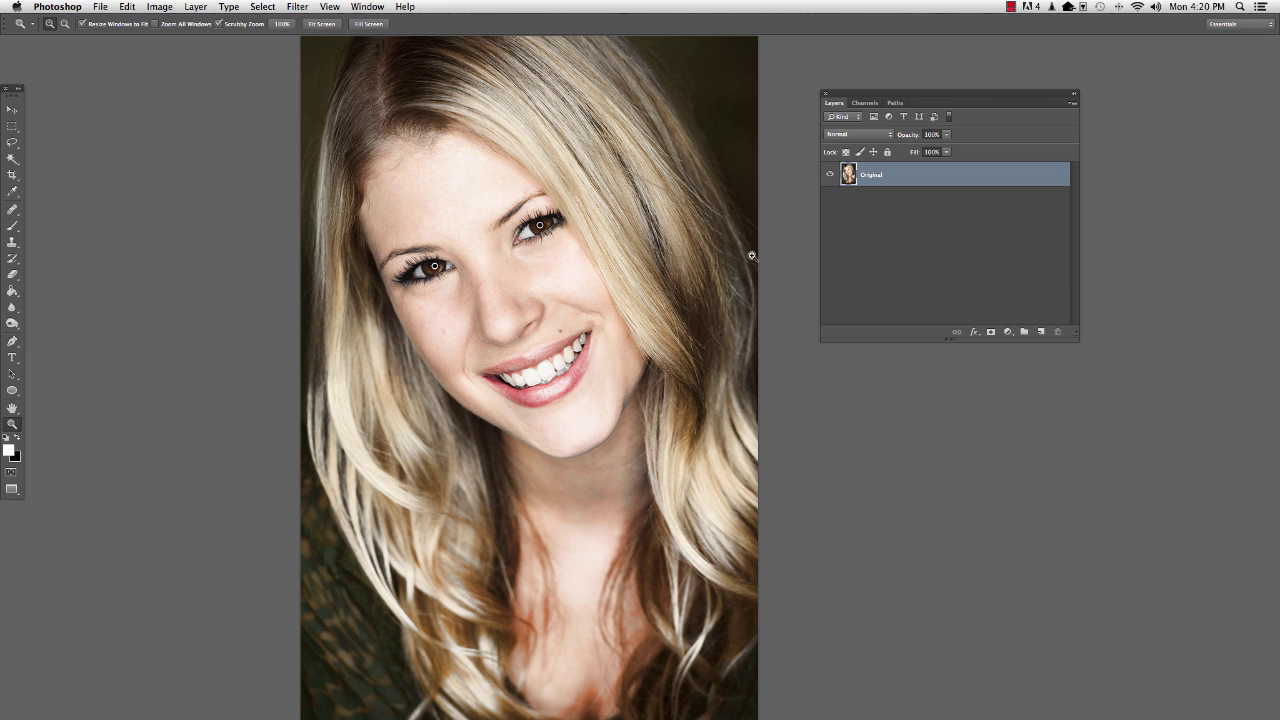
left_click(297, 7)
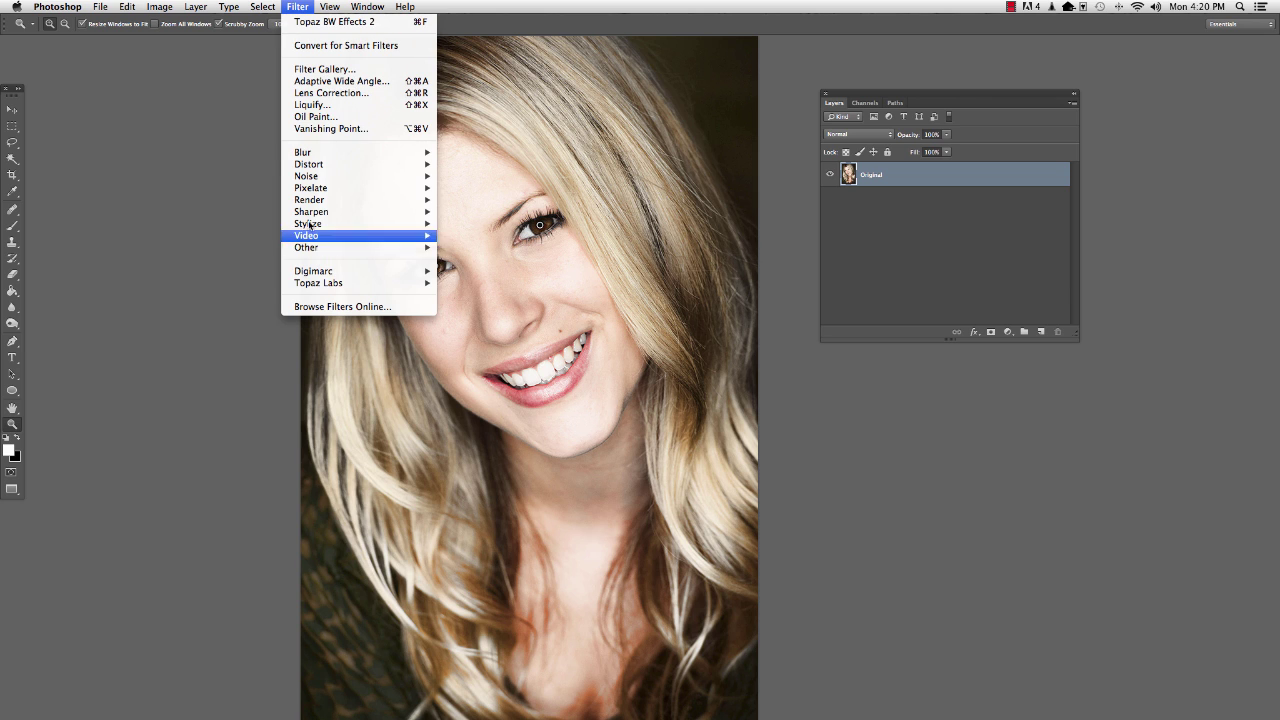
mouse_move(372, 285)
left_click(481, 296)
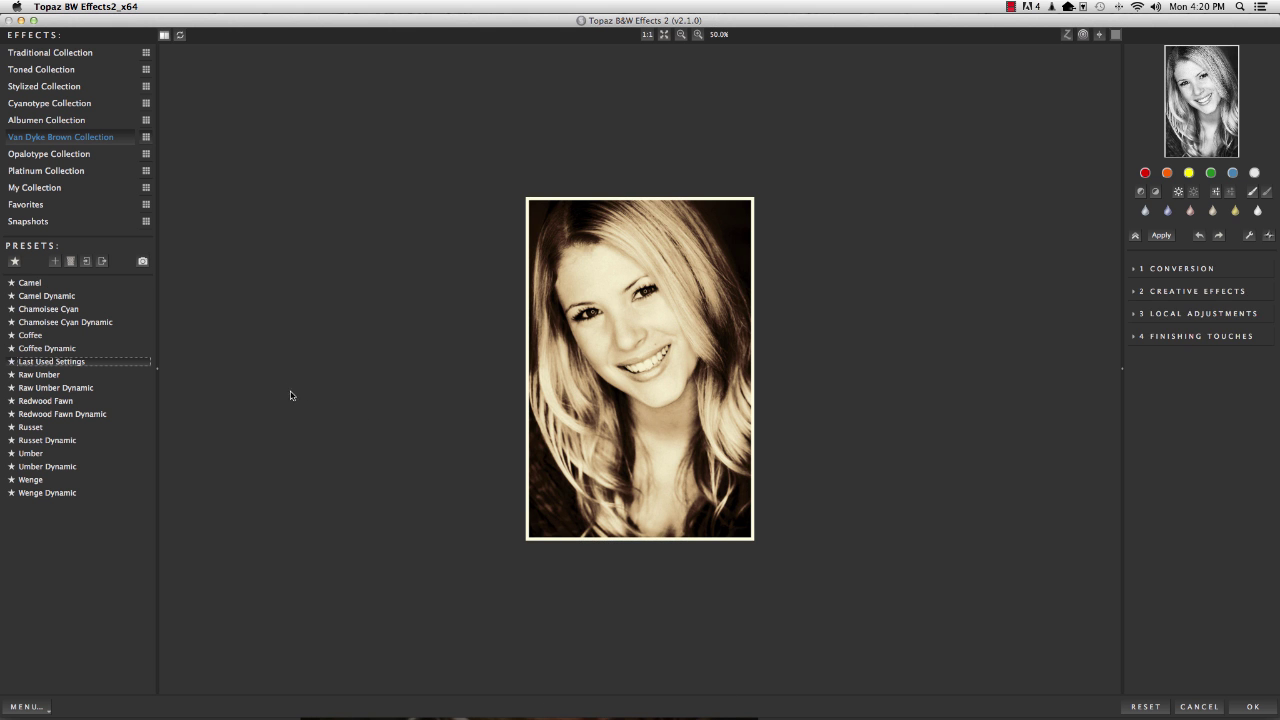
Open the Traditional Collection presets and show the before and after side by side at 100% zoom.
left_click(61, 56)
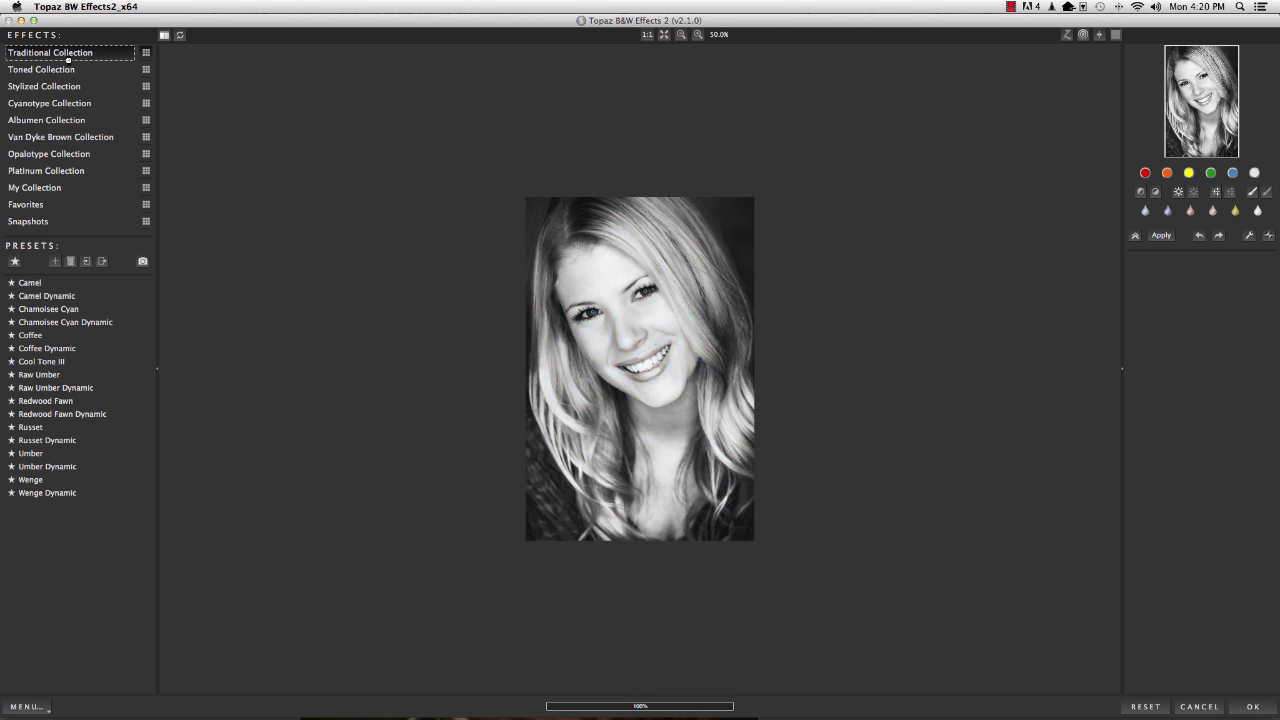
left_click(164, 36)
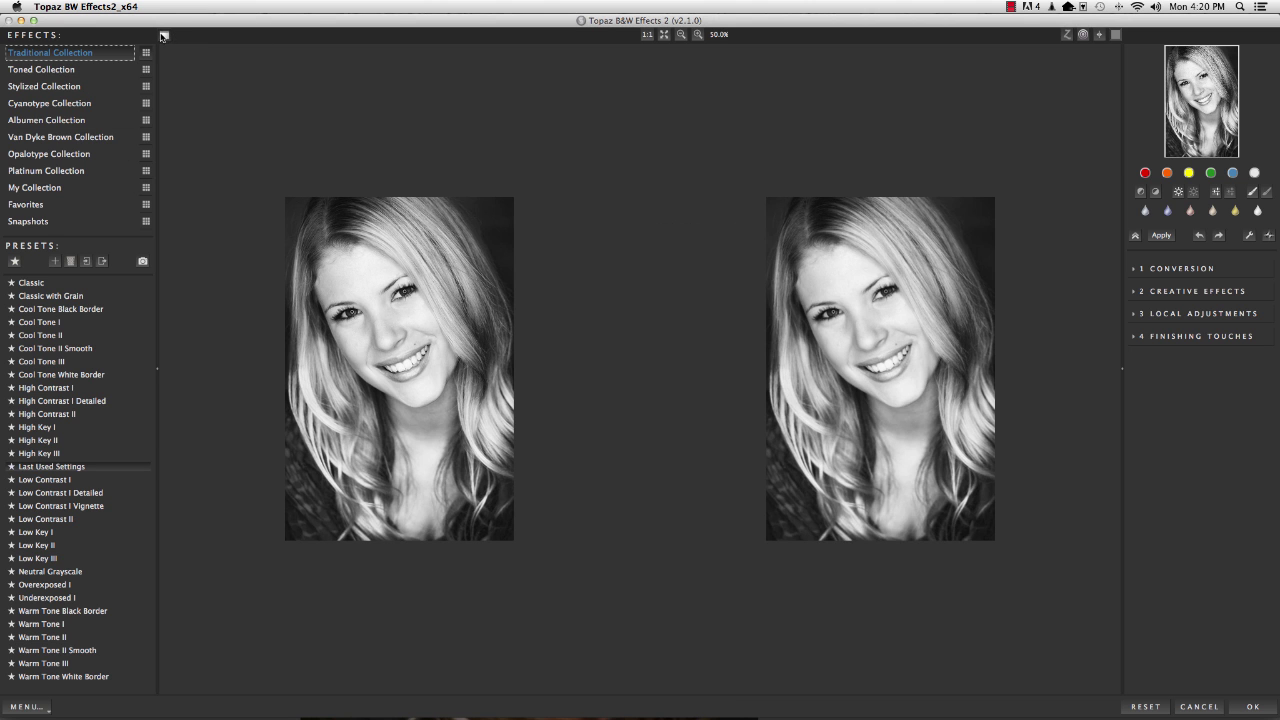
left_click(695, 37)
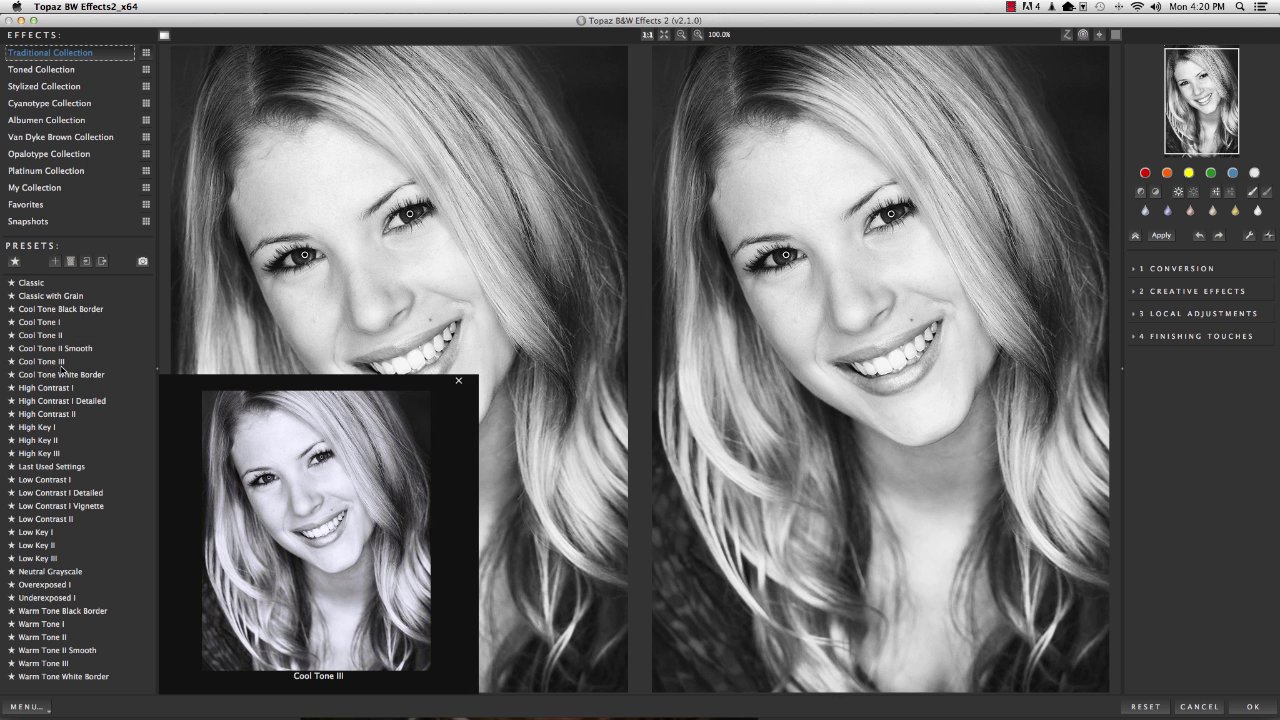
Try the Cool Tone III preset on the portrait and replace it with Warm Tone I.
left_click(57, 362)
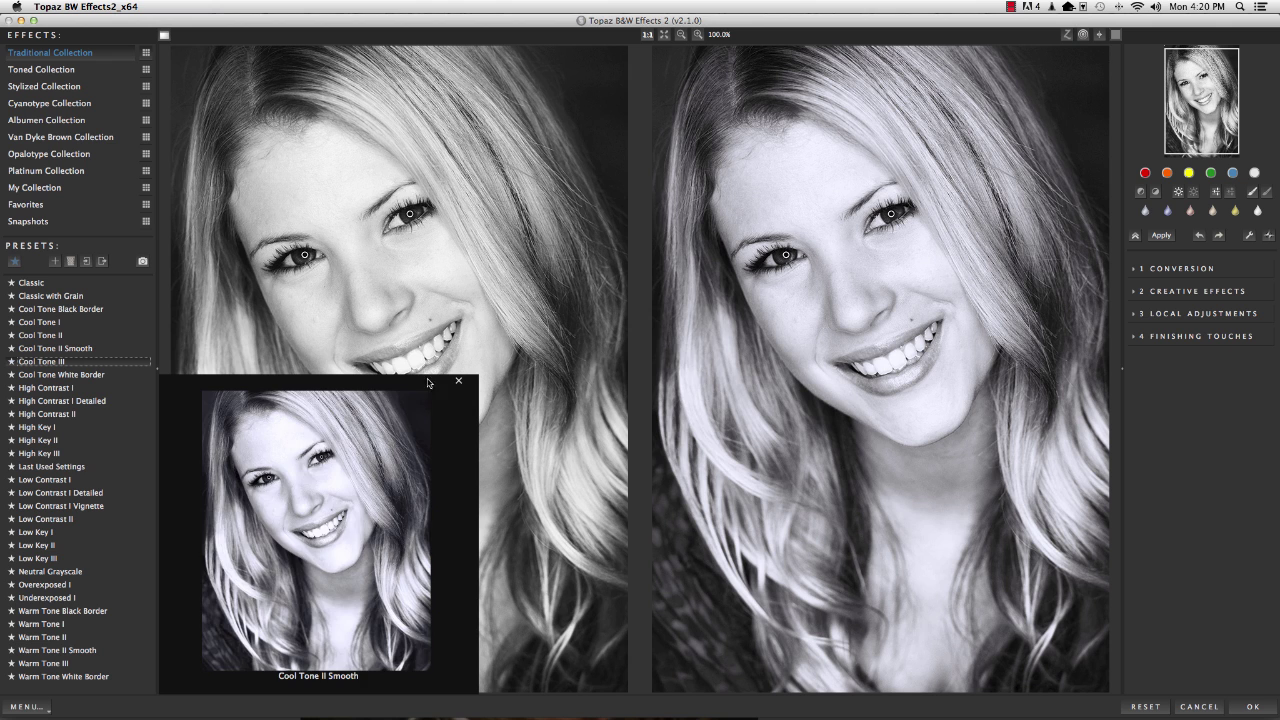
left_click(53, 622)
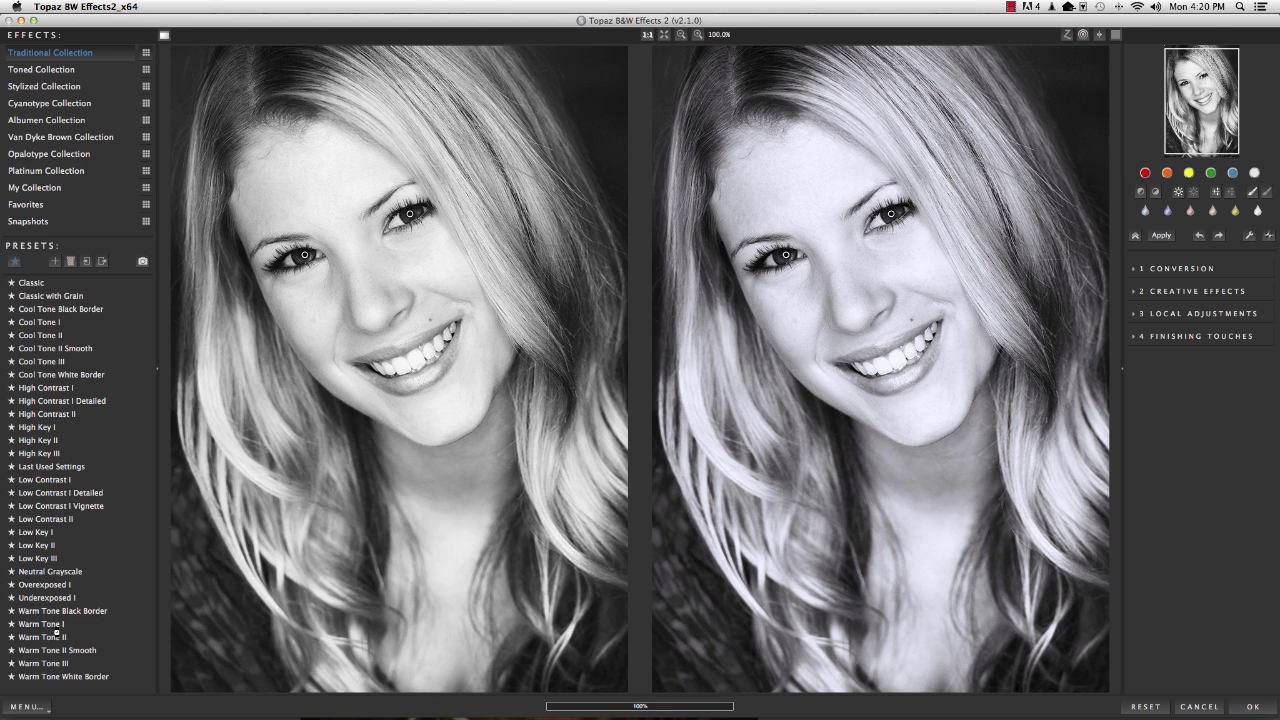
mouse_move(55, 636)
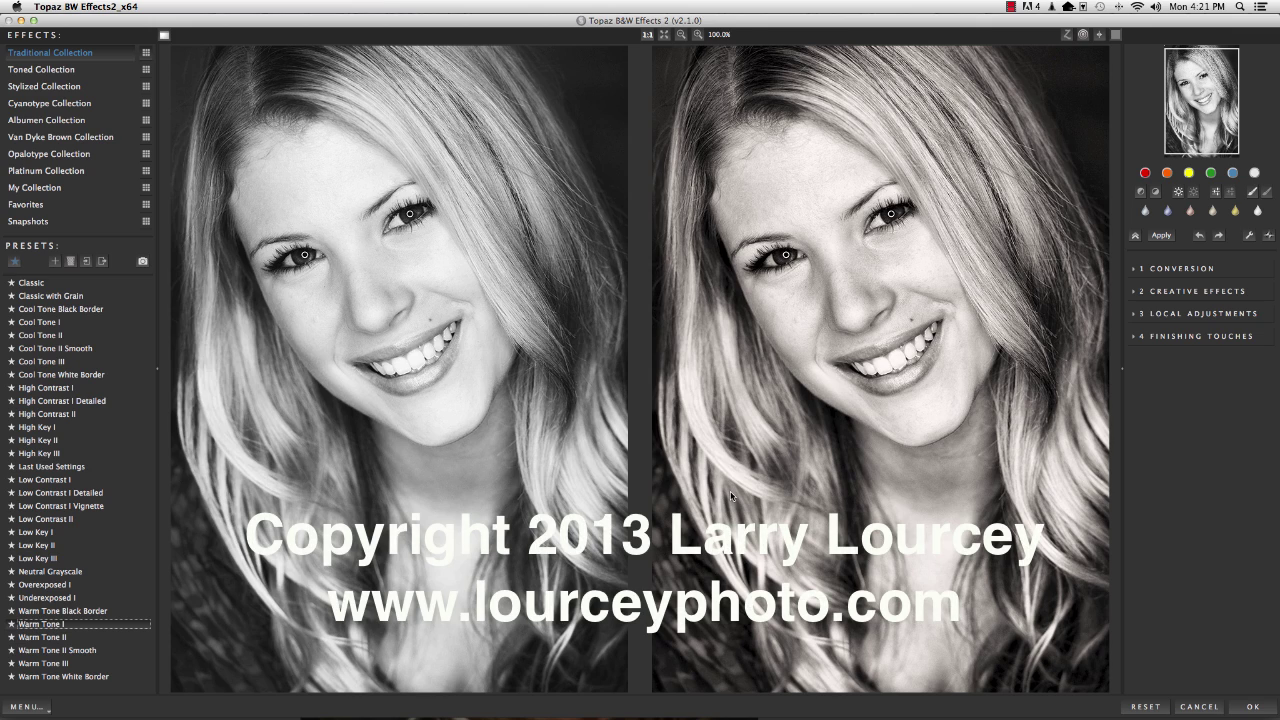
left_click(1011, 6)
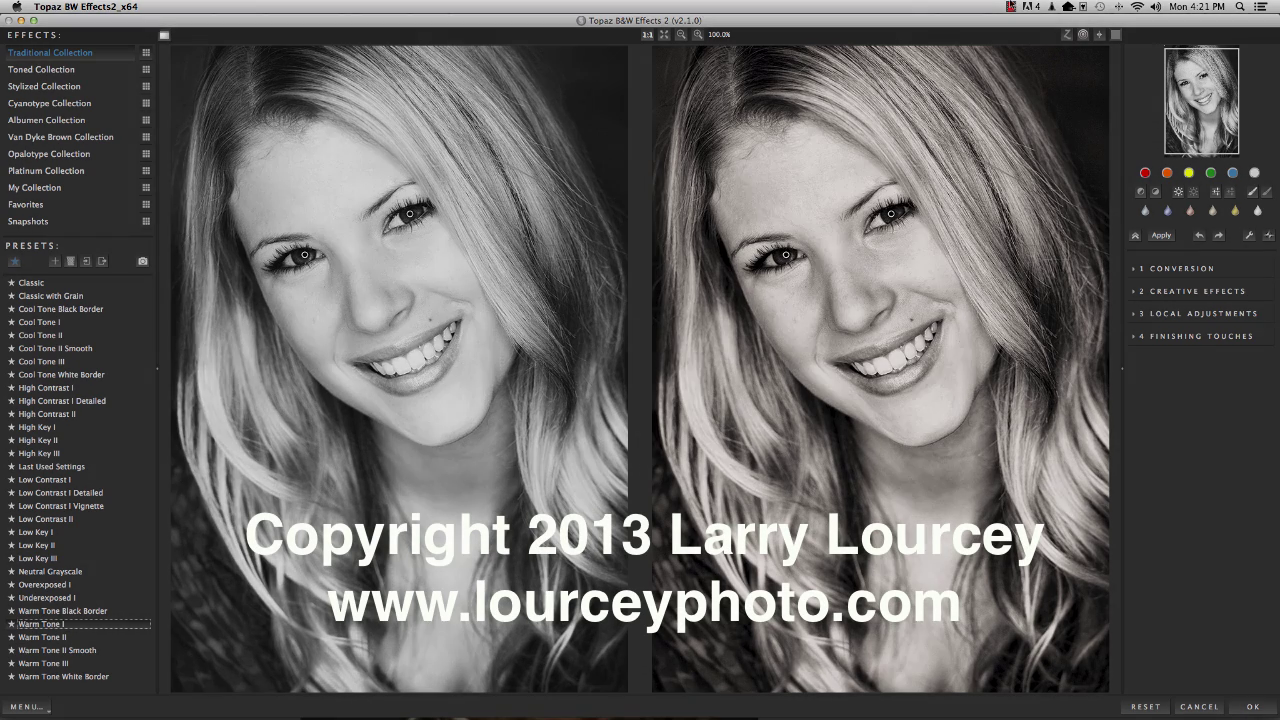